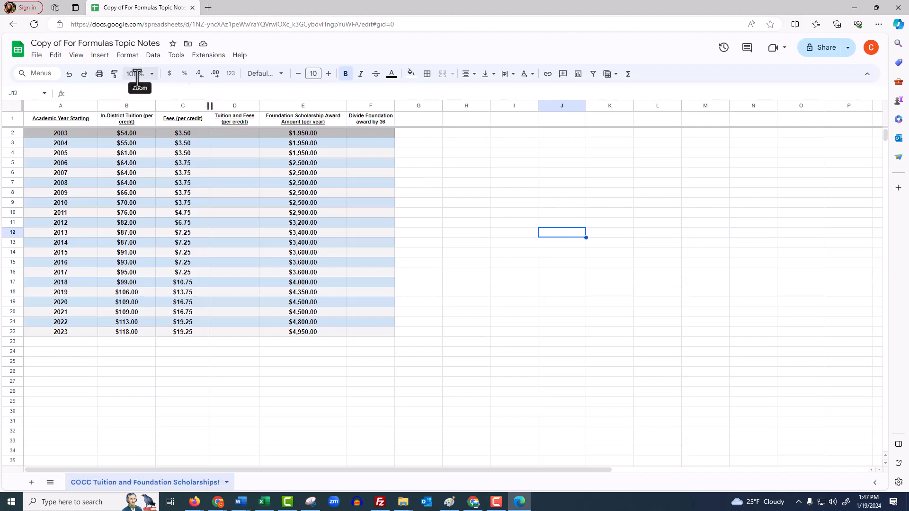
# Step: Enlarge the browser page and set the sheet zoom to 120% so that the whole tuition table fits
pyautogui.click(149, 77)
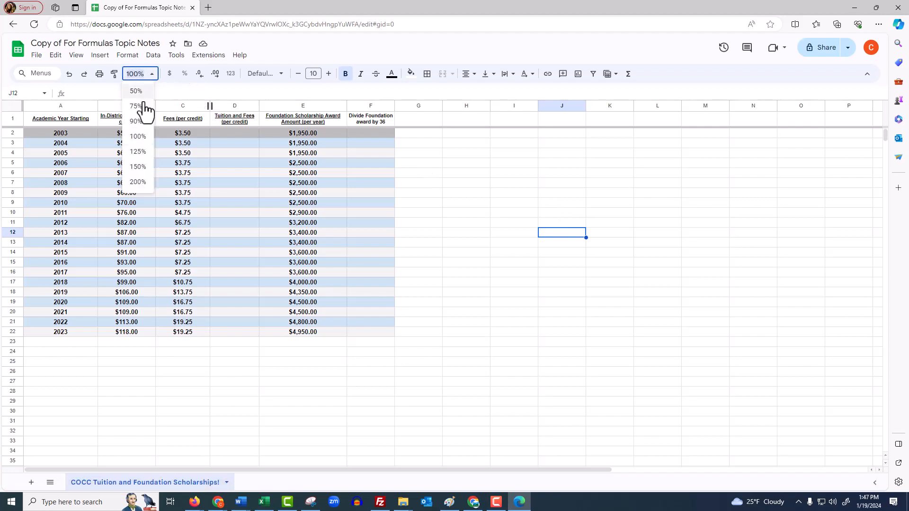
pyautogui.click(139, 152)
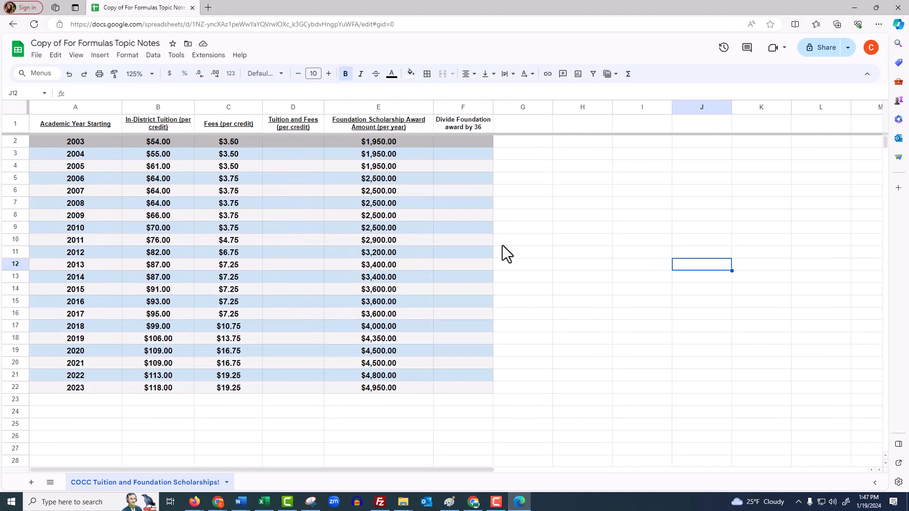
pyautogui.hotkey('ctrl', '+')
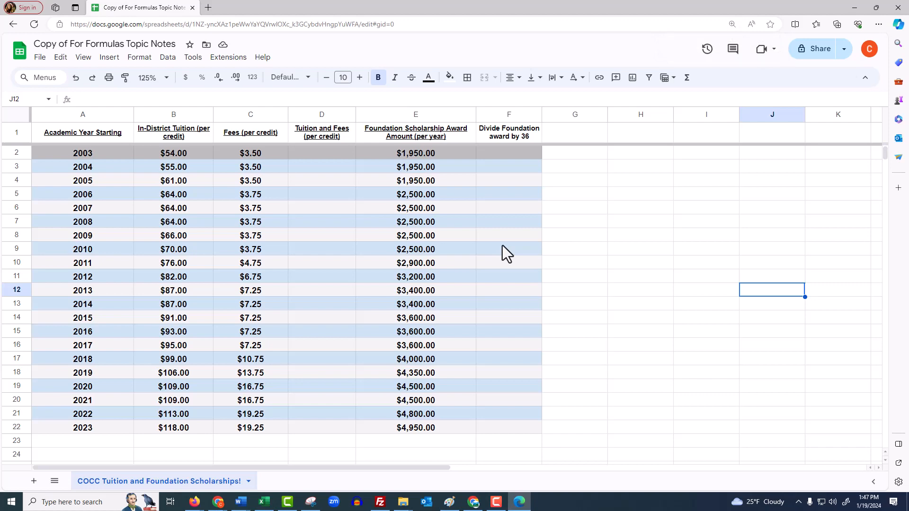
pyautogui.hotkey('ctrl', '+')
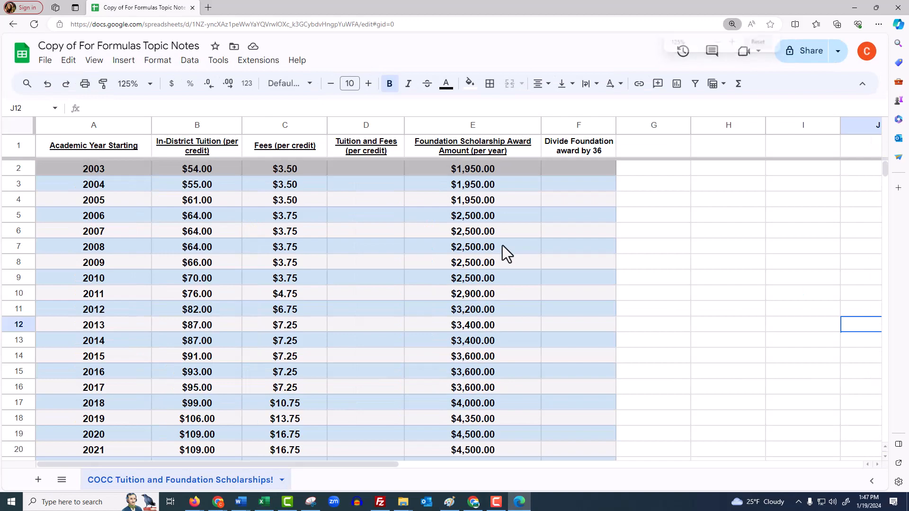
pyautogui.hotkey('ctrl', '-')
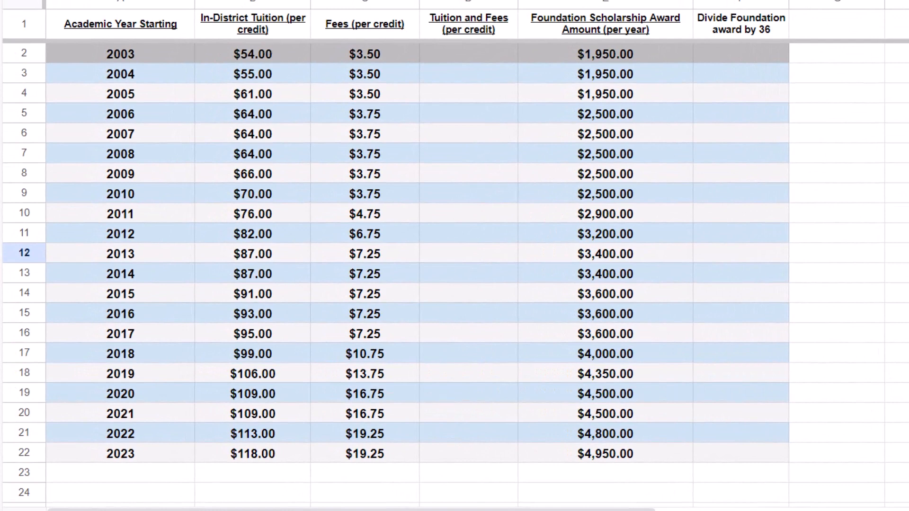
pyautogui.click(222, 1)
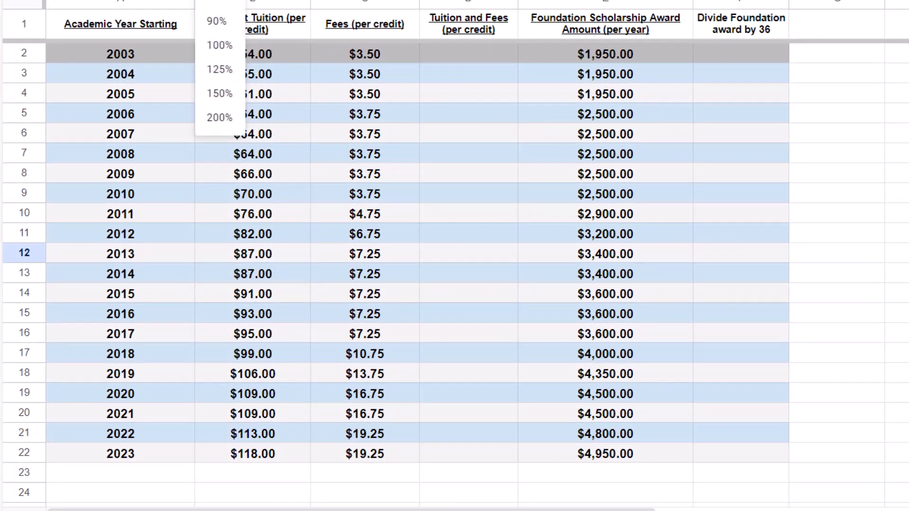
pyautogui.press('Return')
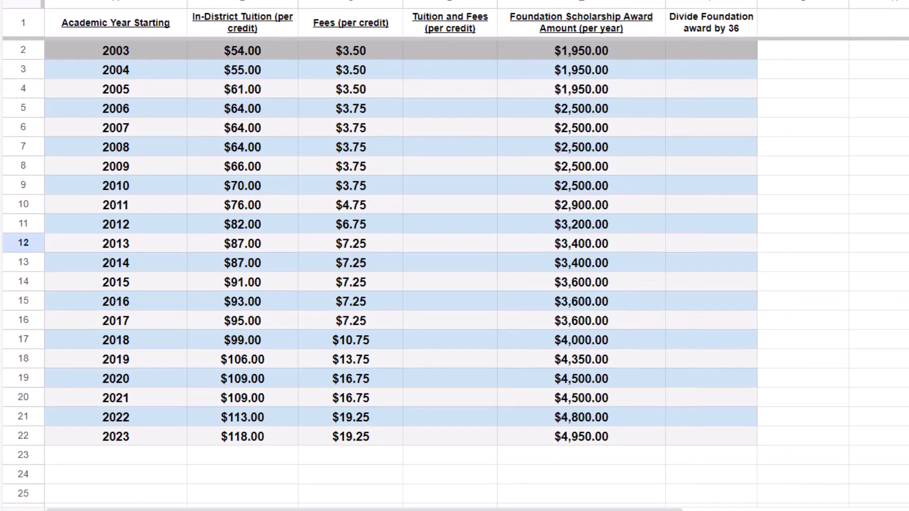
# Step: Review the academic years from 2003 to 2023 and the tuition, fees and scholarship columns of the 2003 row
pyautogui.click(816, 155)
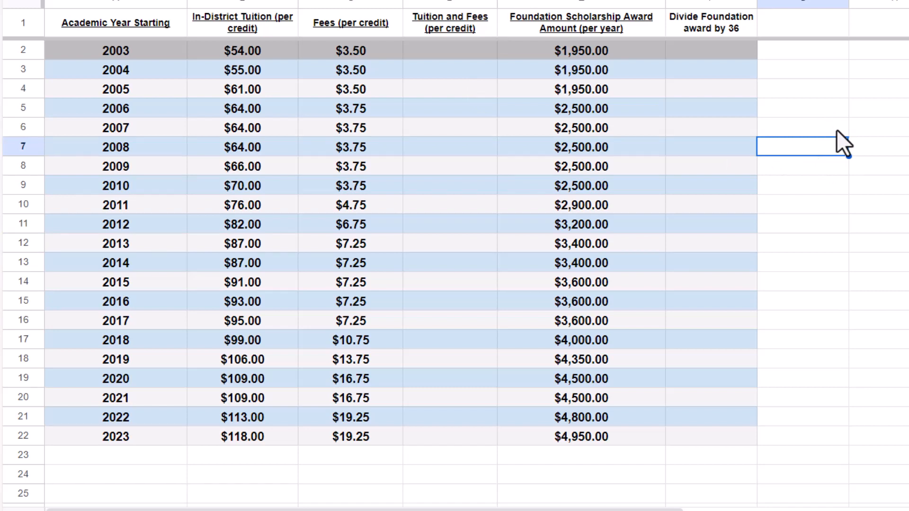
pyautogui.click(98, 55)
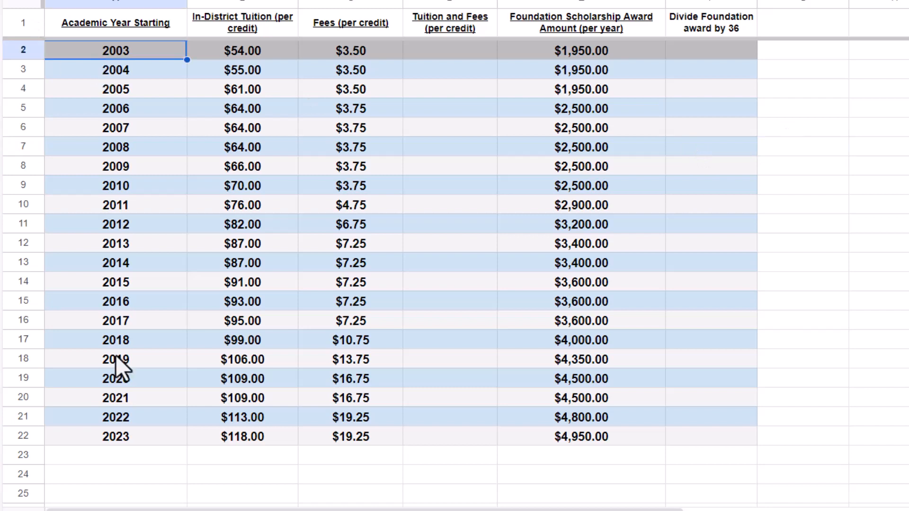
pyautogui.click(124, 436)
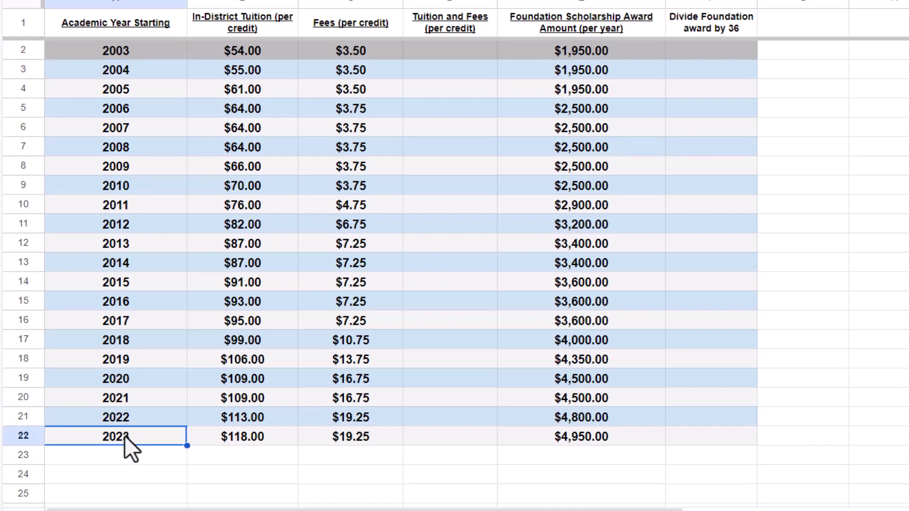
pyautogui.click(185, 52)
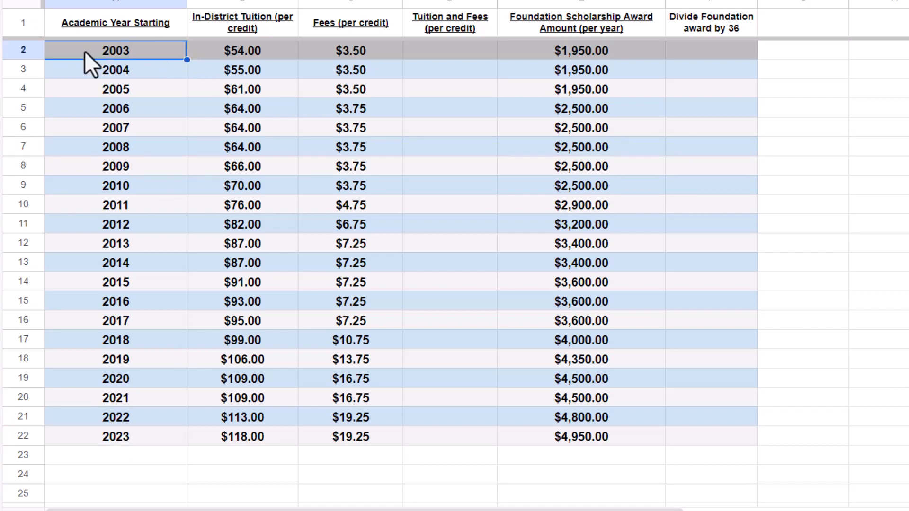
pyautogui.click(100, 71)
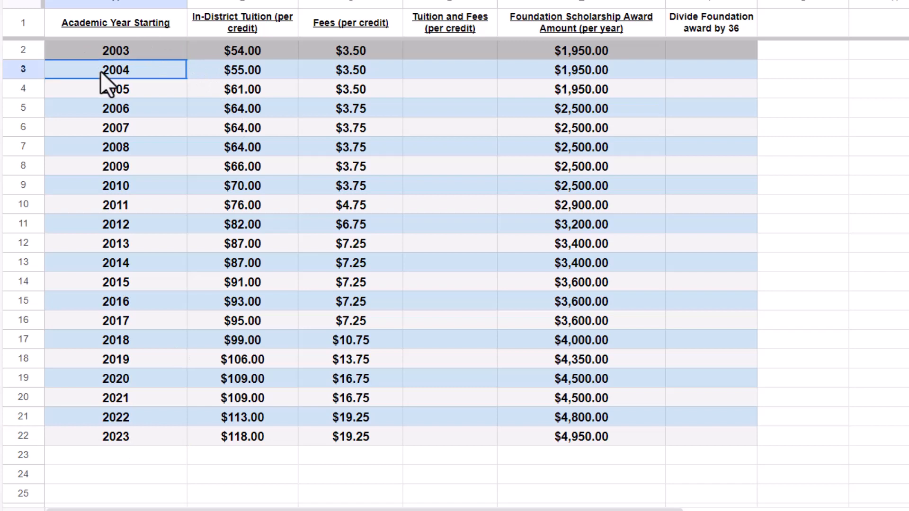
pyautogui.click(105, 47)
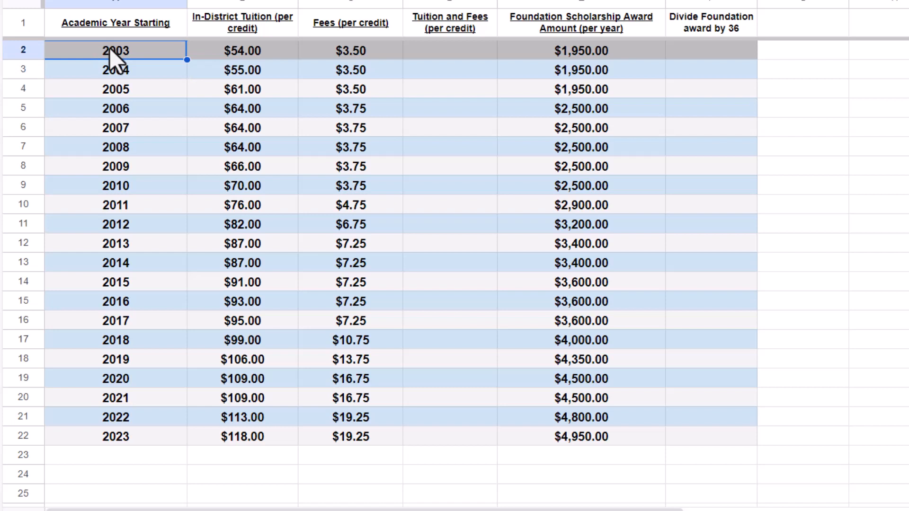
pyautogui.click(212, 25)
pyautogui.click(221, 52)
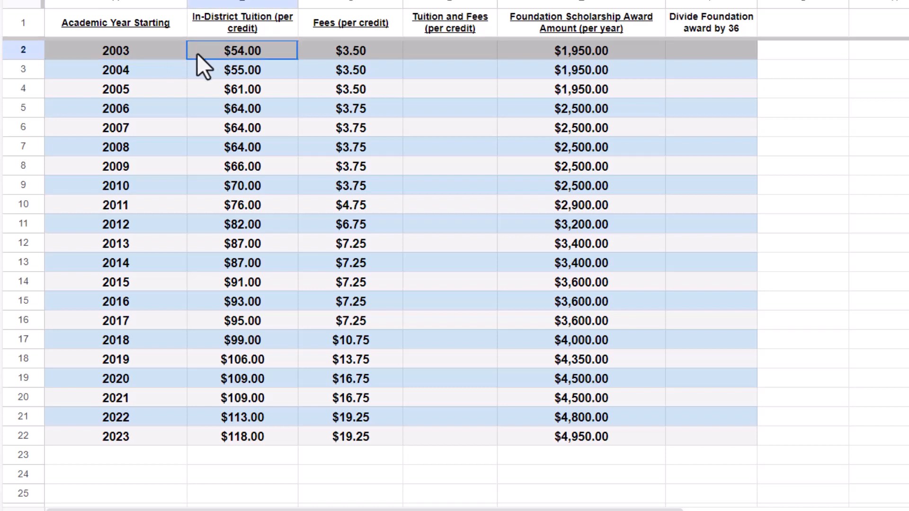
pyautogui.click(331, 52)
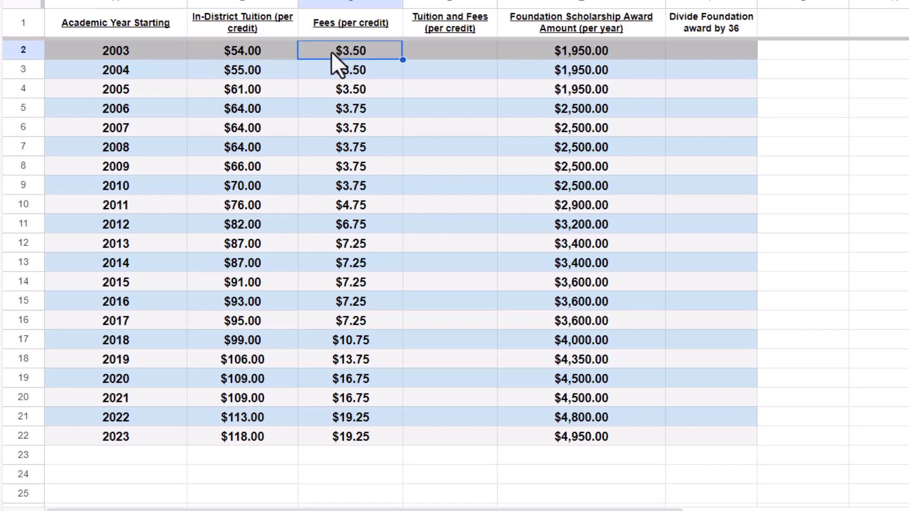
pyautogui.click(123, 66)
pyautogui.click(122, 53)
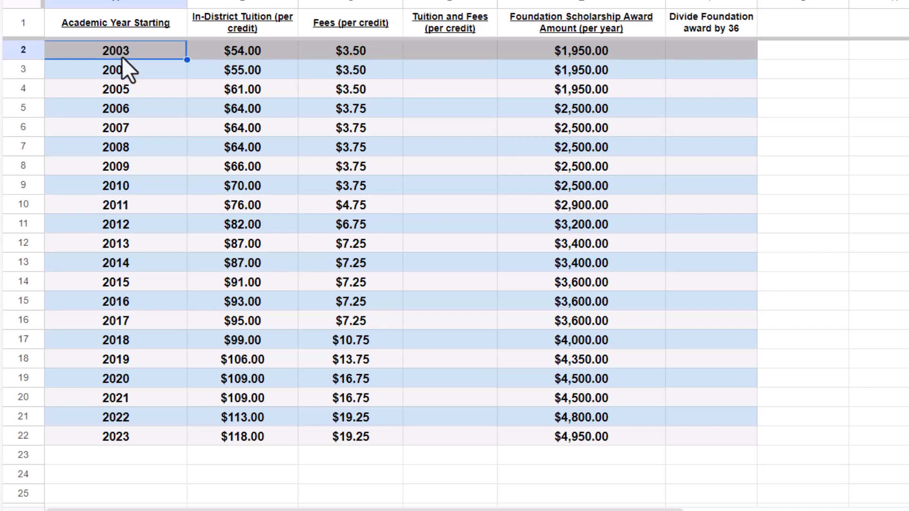
pyautogui.click(422, 51)
pyautogui.click(592, 47)
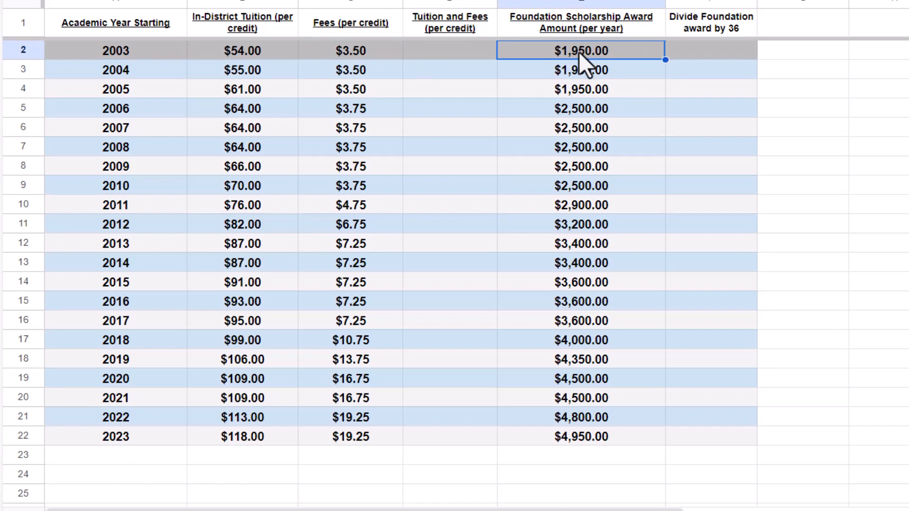
pyautogui.click(726, 55)
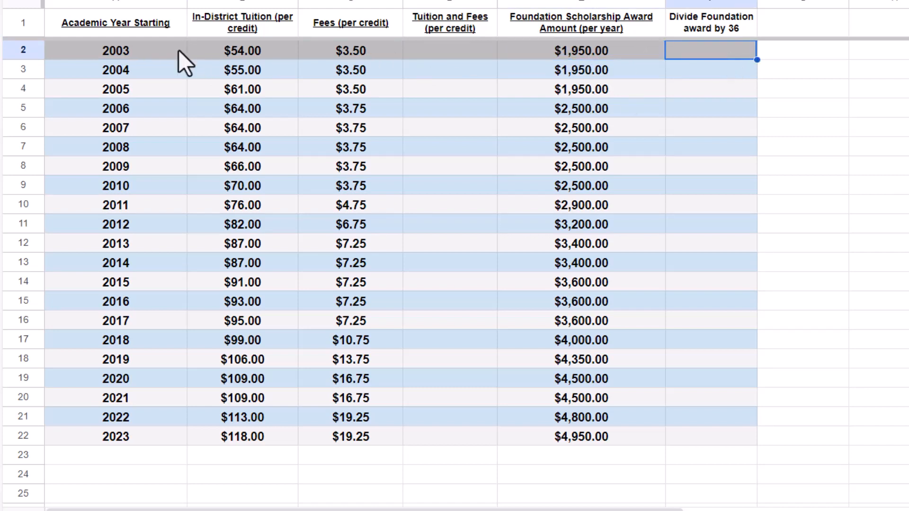
# Step: Compare the in-district tuition per credit for the academic years 2004 to 2007
pyautogui.click(134, 73)
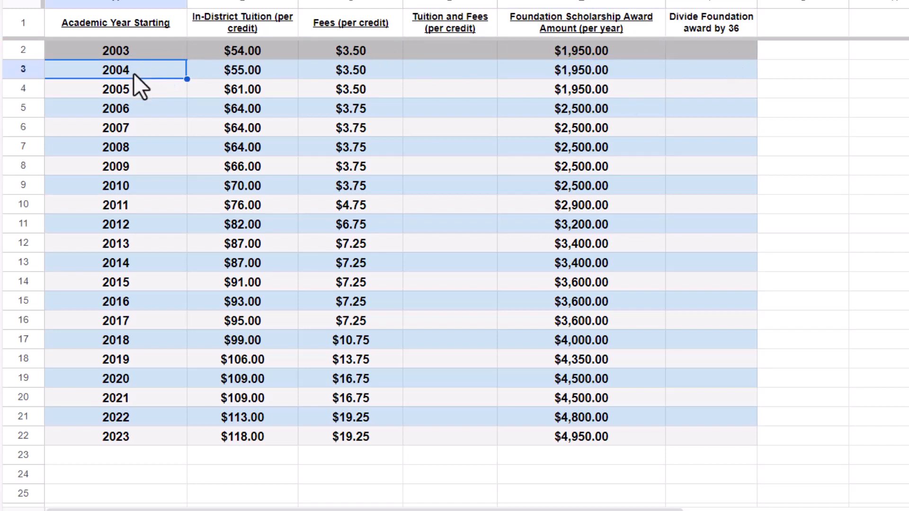
pyautogui.click(255, 69)
pyautogui.click(107, 88)
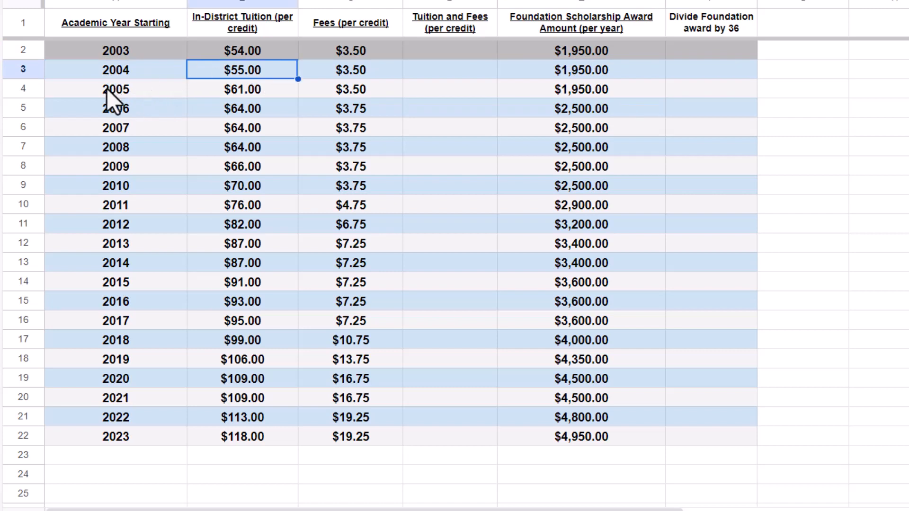
pyautogui.click(262, 93)
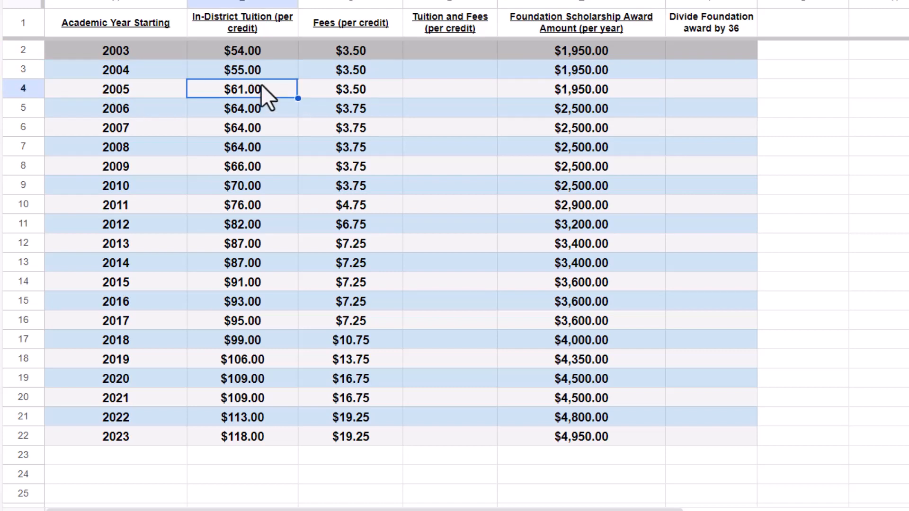
pyautogui.click(124, 112)
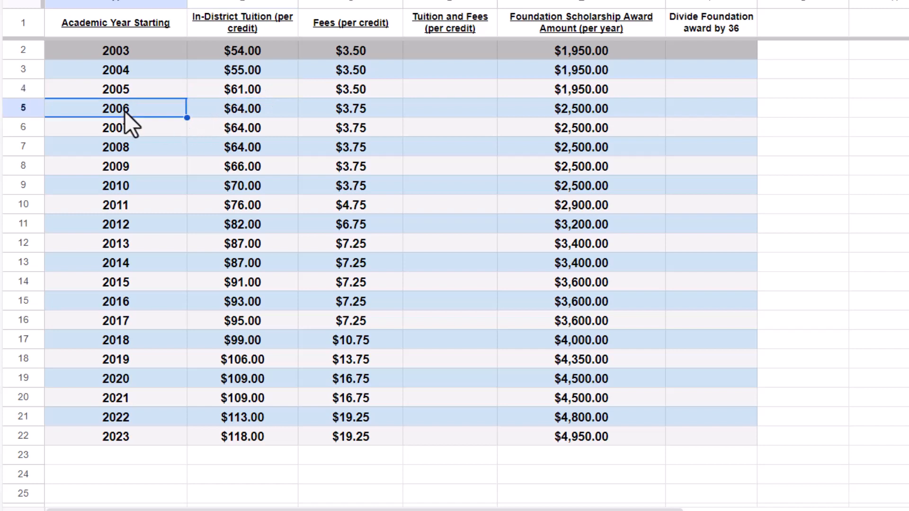
pyautogui.click(251, 97)
pyautogui.click(164, 132)
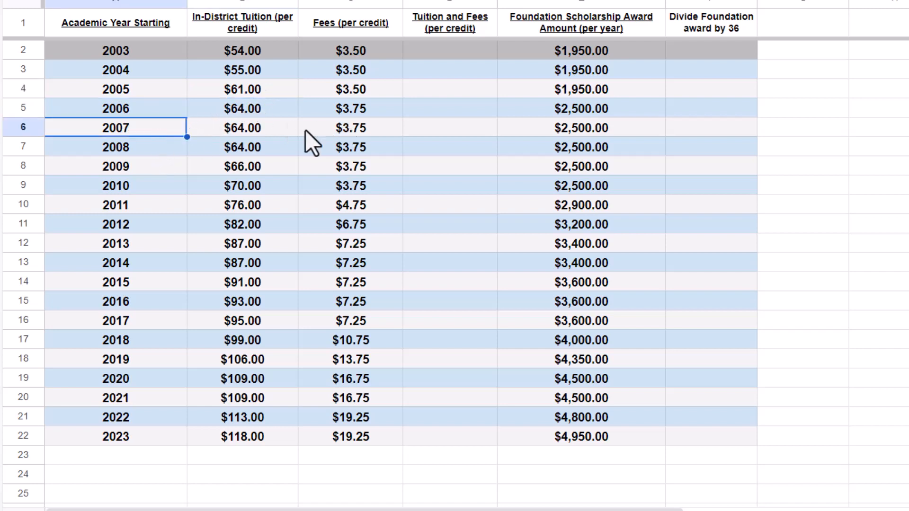
pyautogui.click(260, 127)
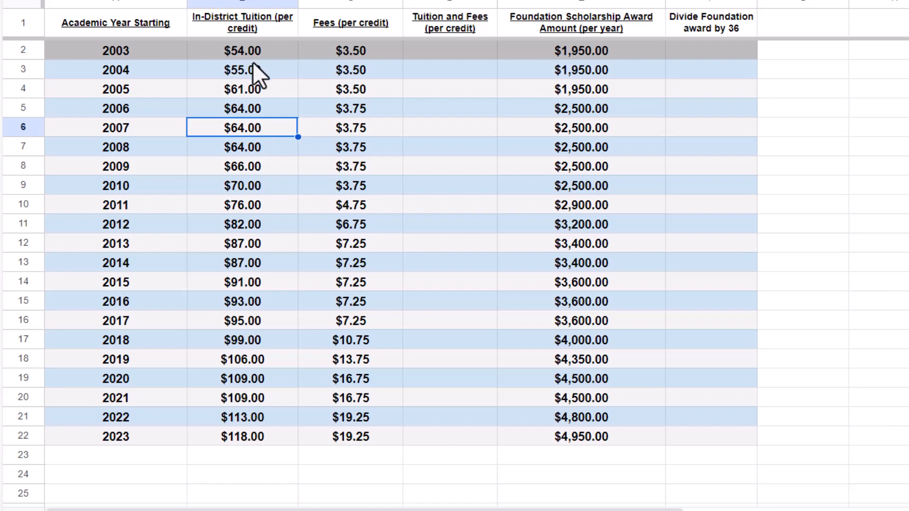
# Step: Insert a chart from the academic year and in-district tuition data in A1:B22
pyautogui.click(97, 29)
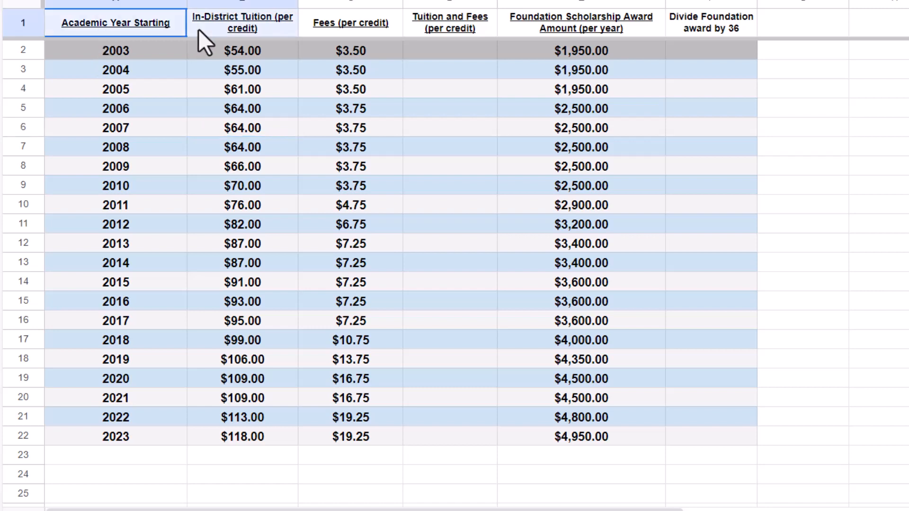
pyautogui.moveTo(198, 29); pyautogui.dragTo(253, 438)
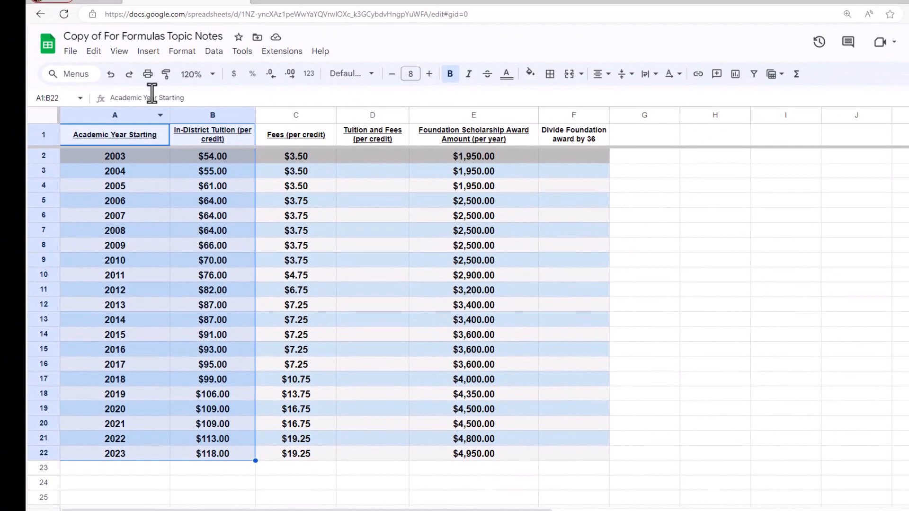
pyautogui.click(147, 53)
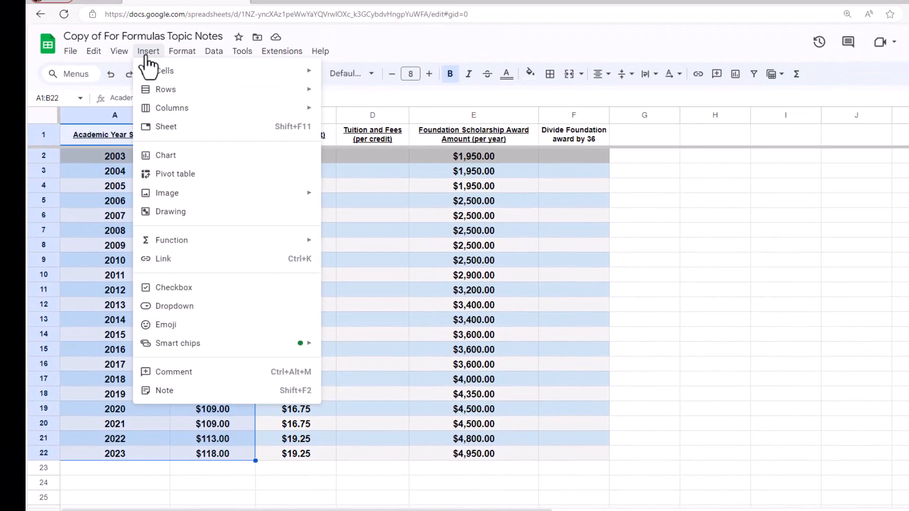
pyautogui.click(157, 160)
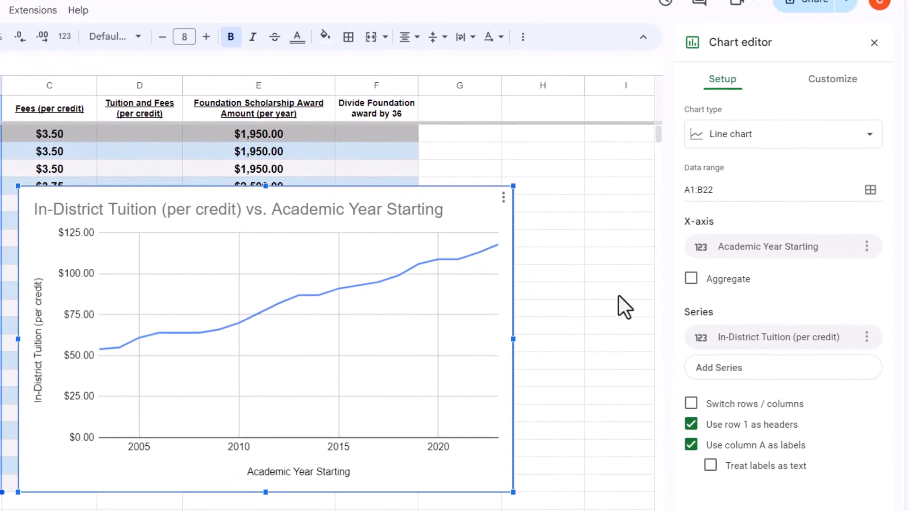
# Step: Change the tuition chart's type to a scatter chart and close the chart editor
pyautogui.click(731, 144)
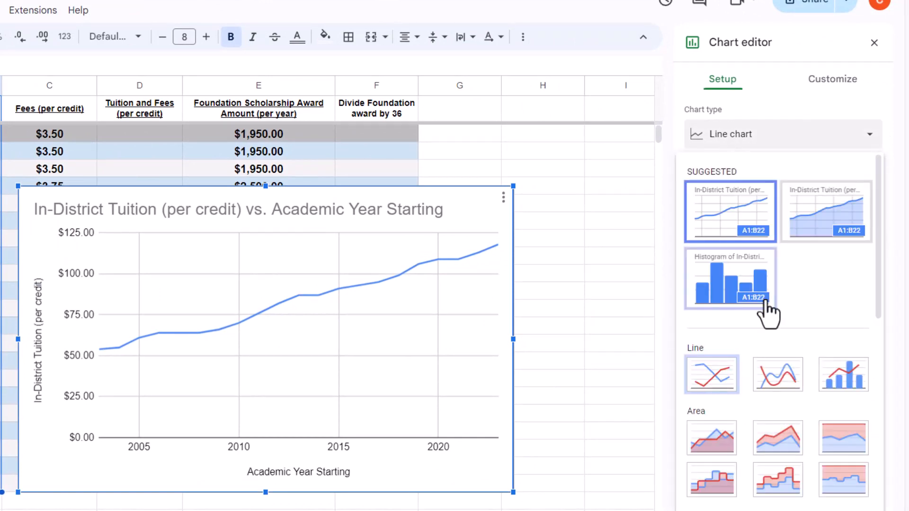
pyautogui.scroll(-5, 805, 277)
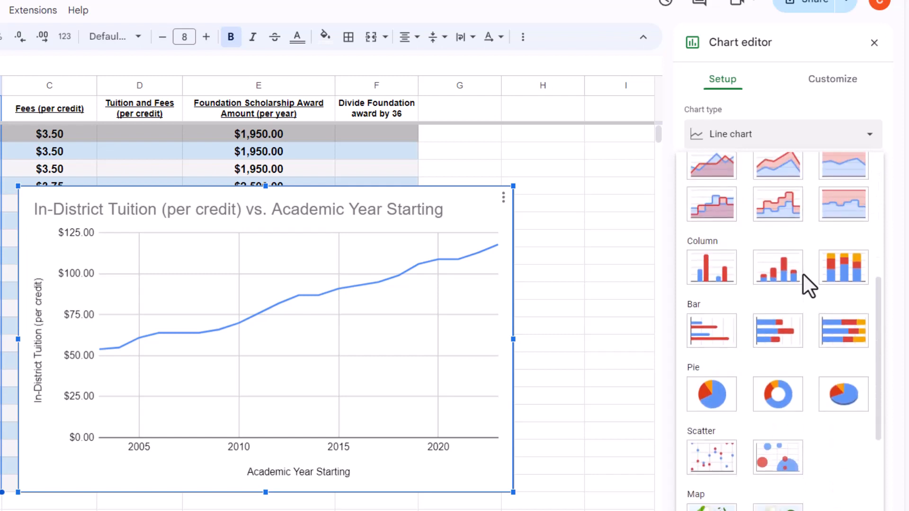
pyautogui.scroll(-2, 807, 284)
pyautogui.click(721, 399)
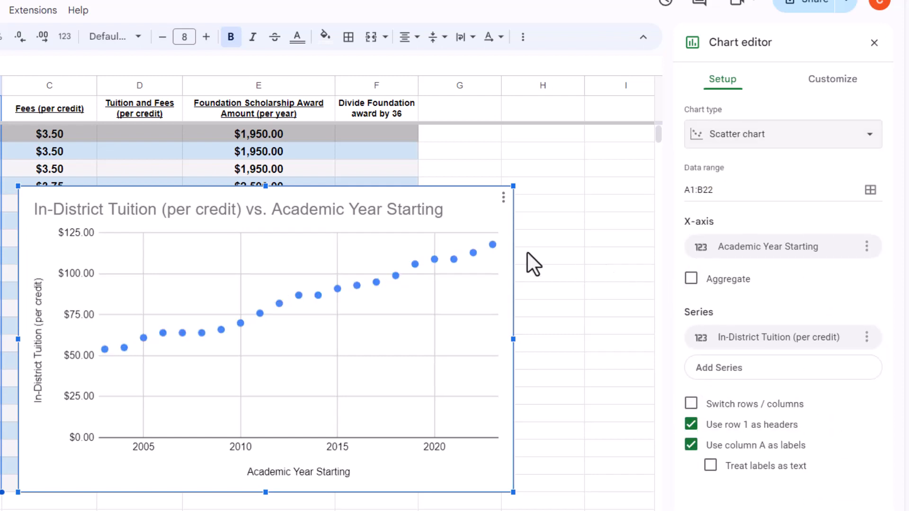
pyautogui.click(600, 220)
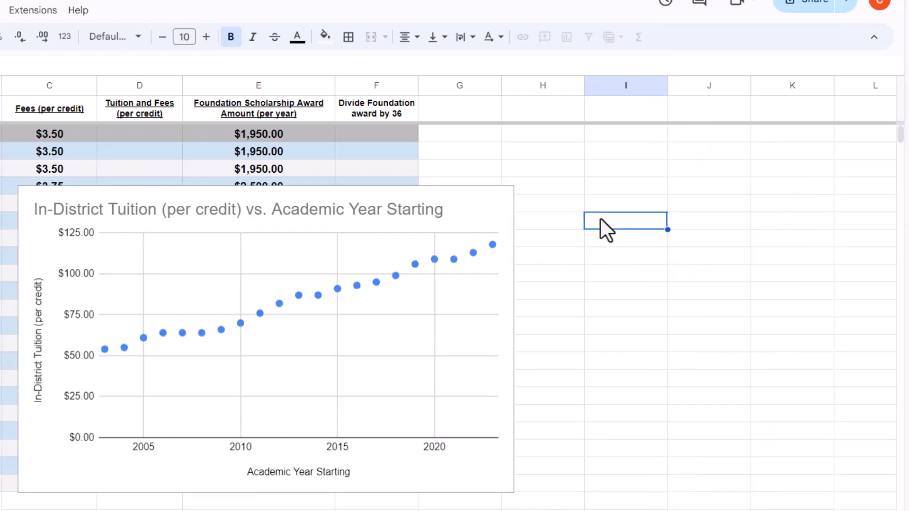
# Step: Examine the scatter chart's data points against the academic year and tuition axes
pyautogui.click(436, 202)
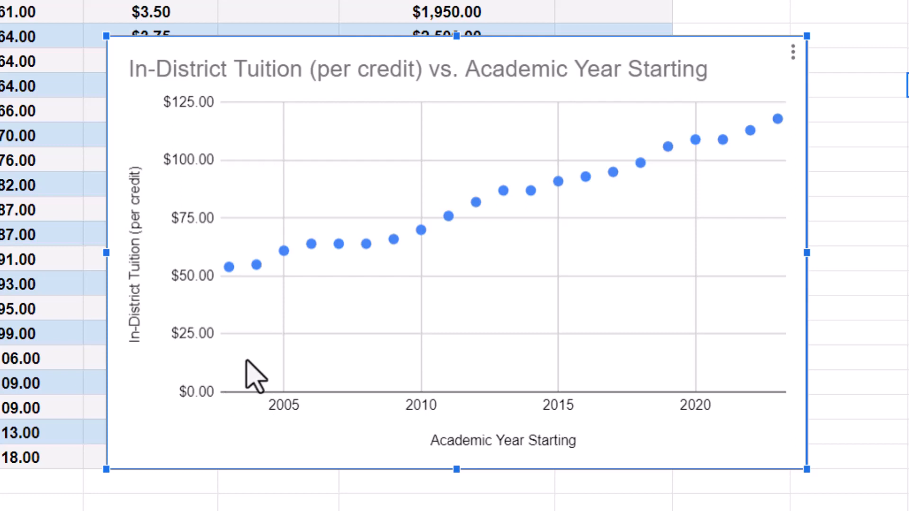
pyautogui.moveTo(229, 268)
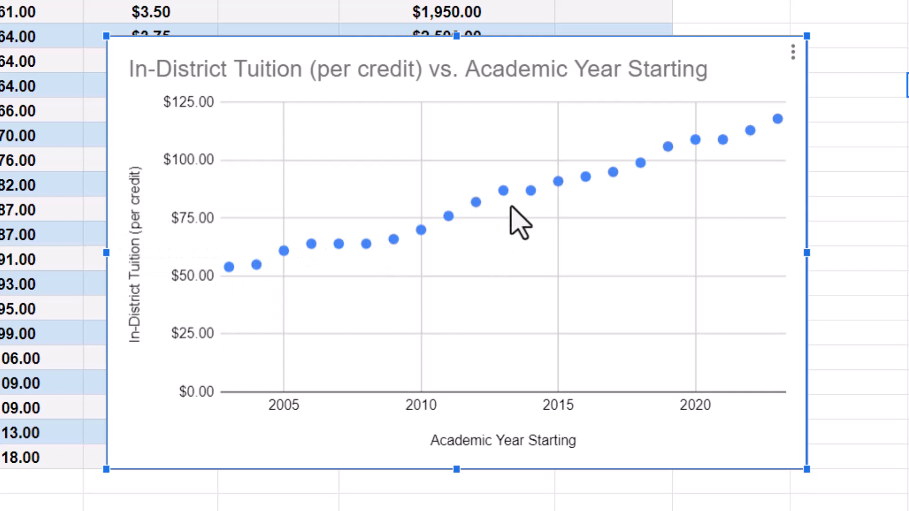
pyautogui.moveTo(507, 197)
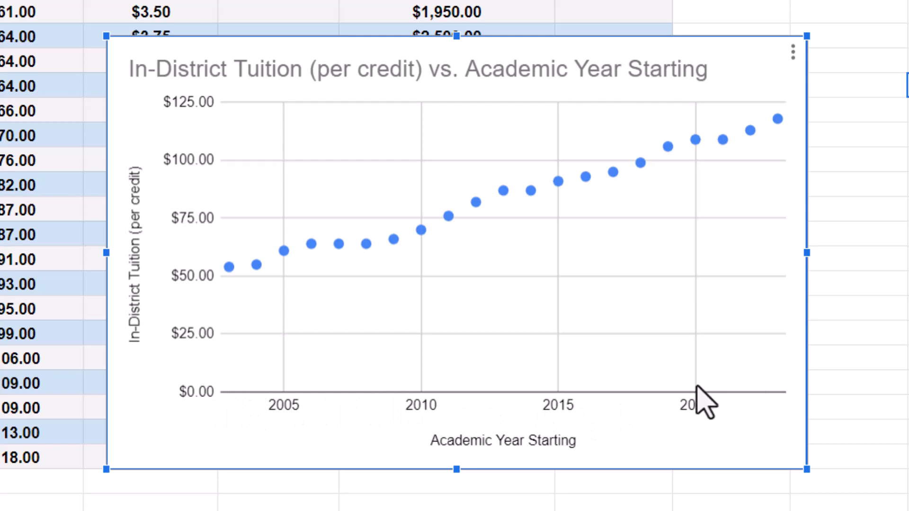
# Step: Widen the in-district tuition scatter chart by extending its right edge
pyautogui.click(905, 265)
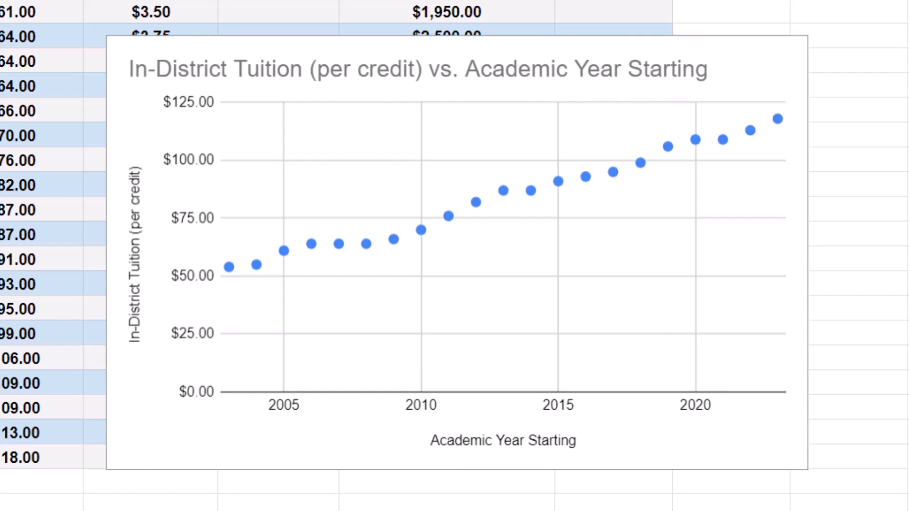
pyautogui.click(216, 392)
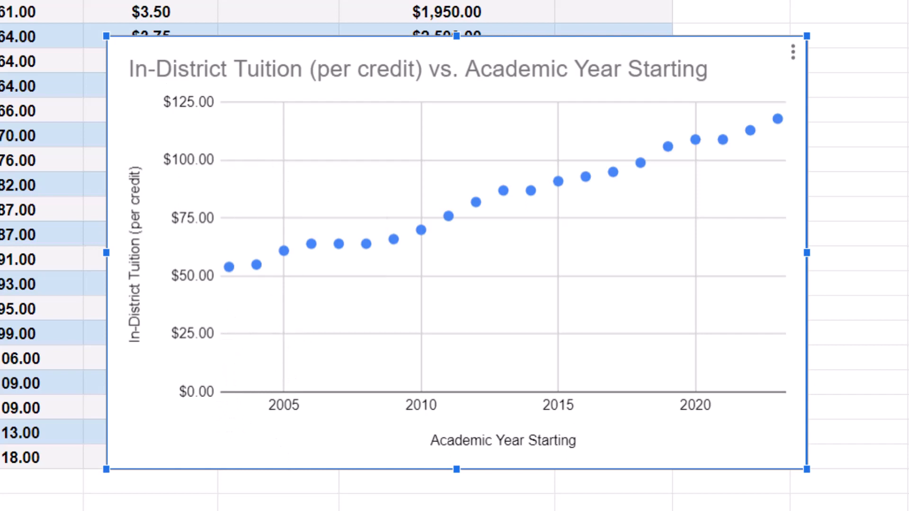
pyautogui.click(29, 2)
pyautogui.click(759, 239)
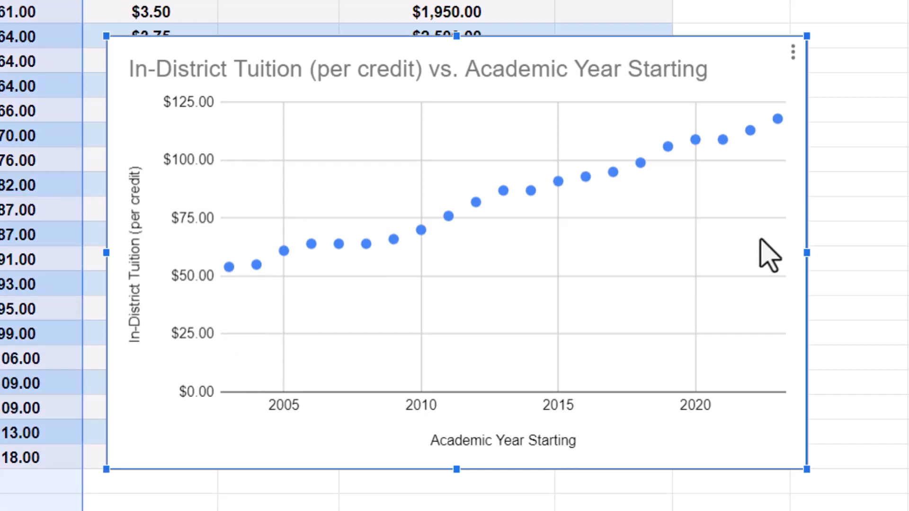
pyautogui.moveTo(807, 252); pyautogui.dragTo(855, 254)
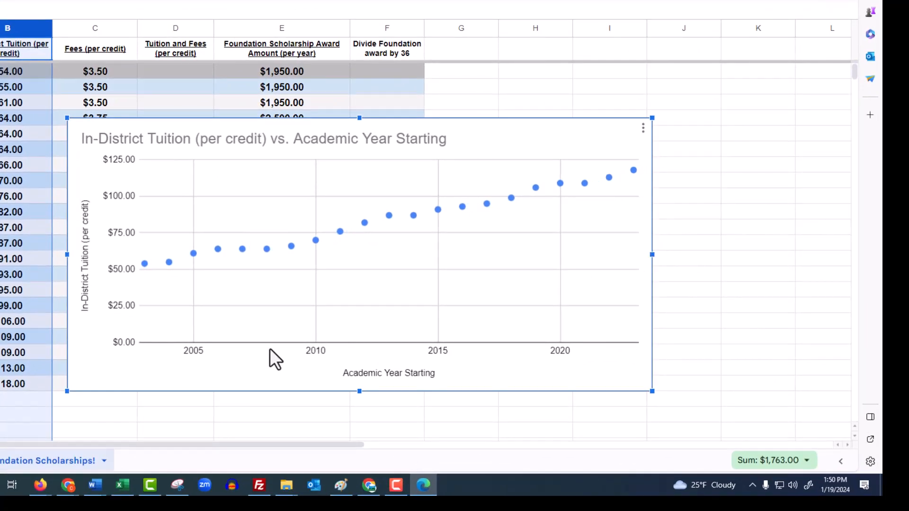
# Step: Set the minimum of the tuition chart's horizontal axis to 2003
pyautogui.doubleClick(317, 354)
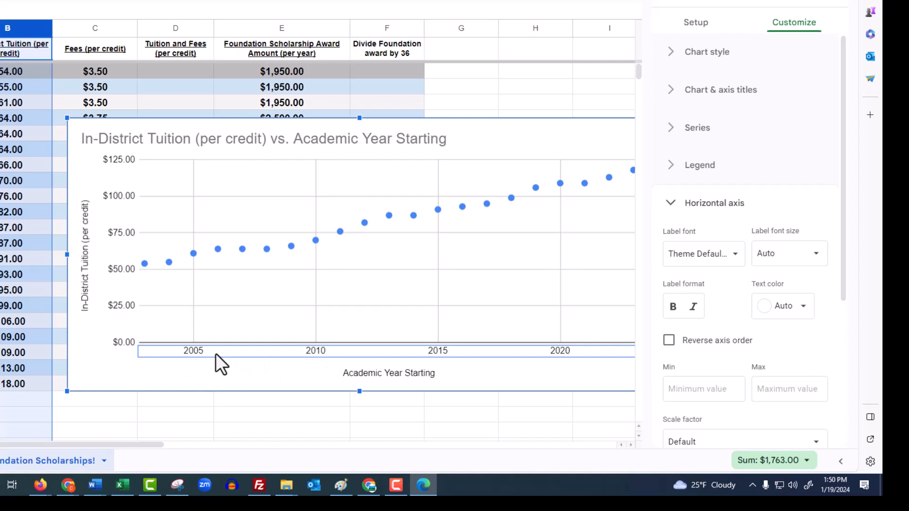
pyautogui.scroll(-2, 704, 322)
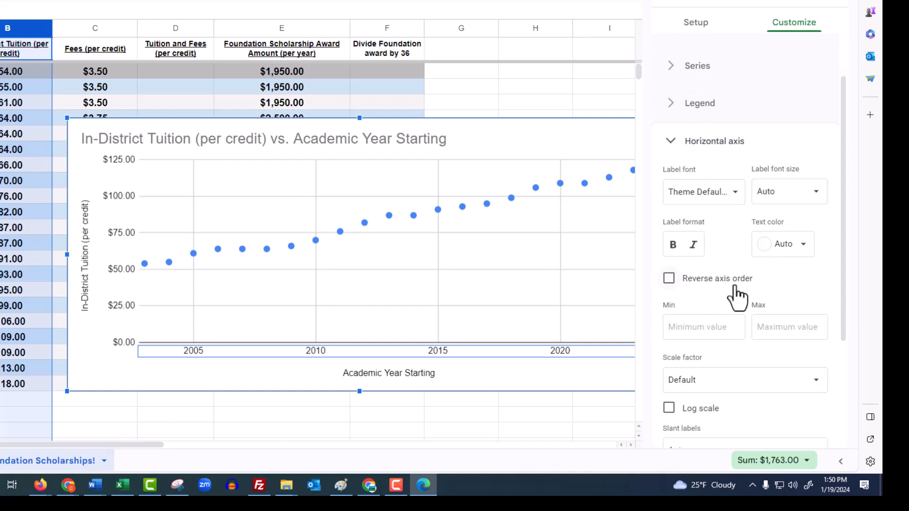
pyautogui.click(716, 333)
pyautogui.write('200')
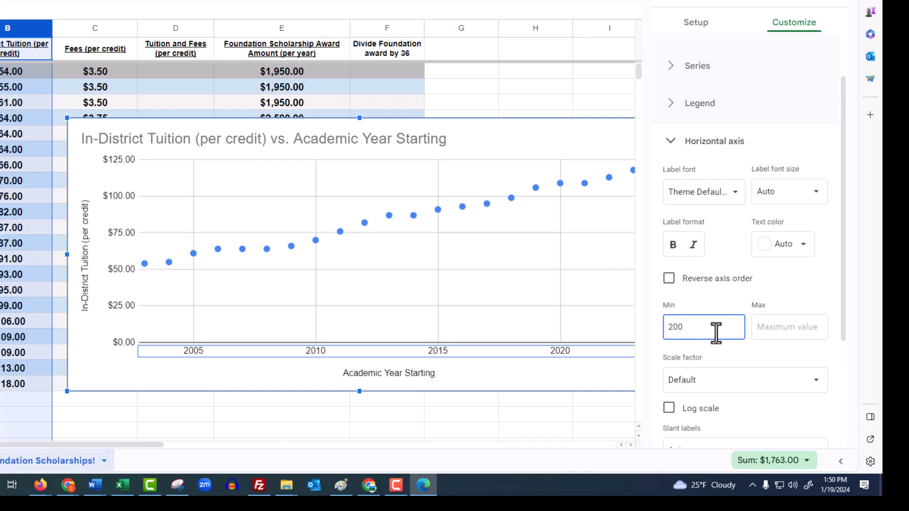
pyautogui.write('3')
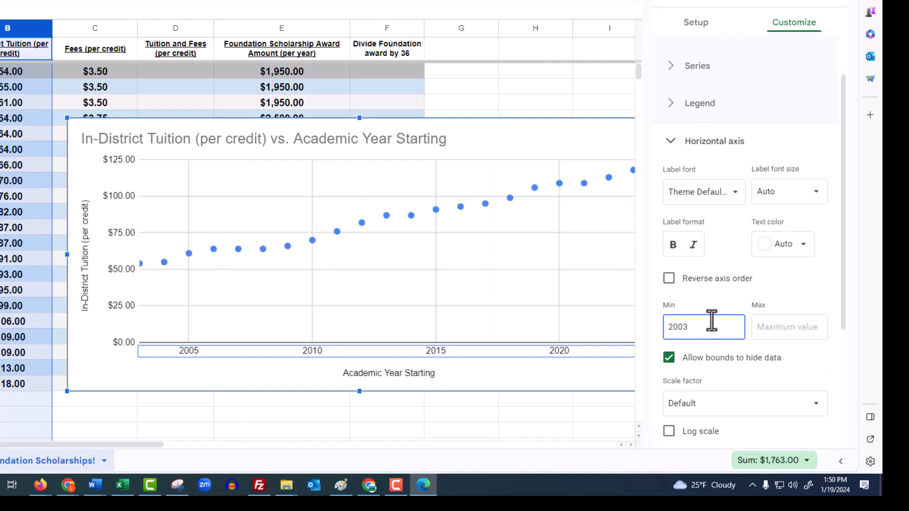
# Step: Set the horizontal axis maximum to 2023 with bounds not allowed to hide data, and move the chart up and left
pyautogui.click(775, 327)
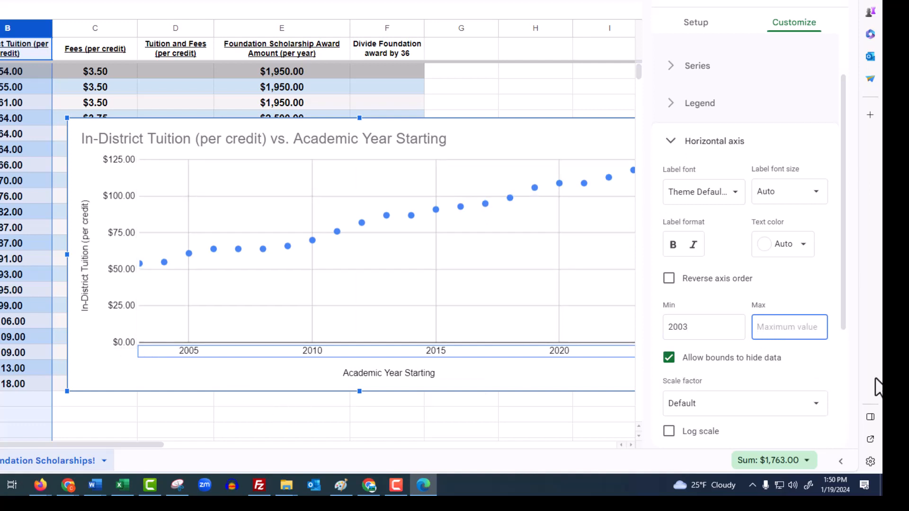
pyautogui.click(671, 360)
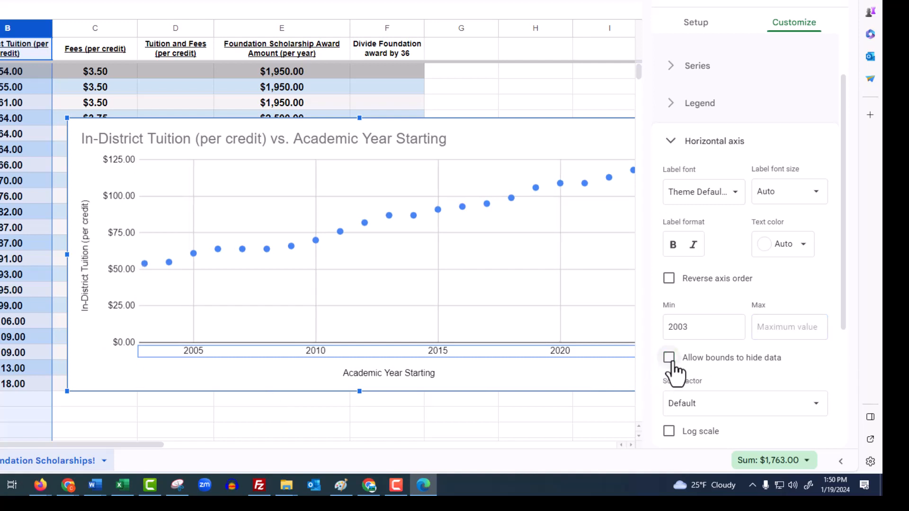
pyautogui.click(778, 330)
pyautogui.write('2023')
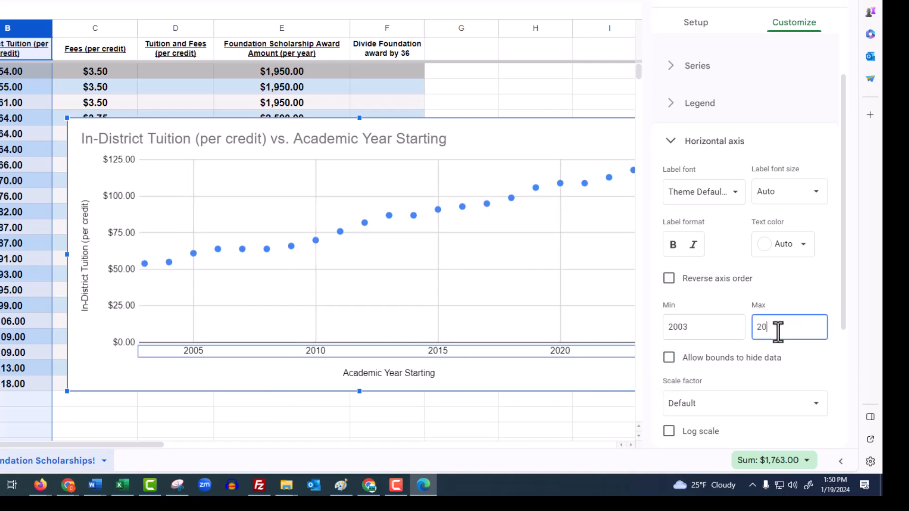
pyautogui.click(739, 337)
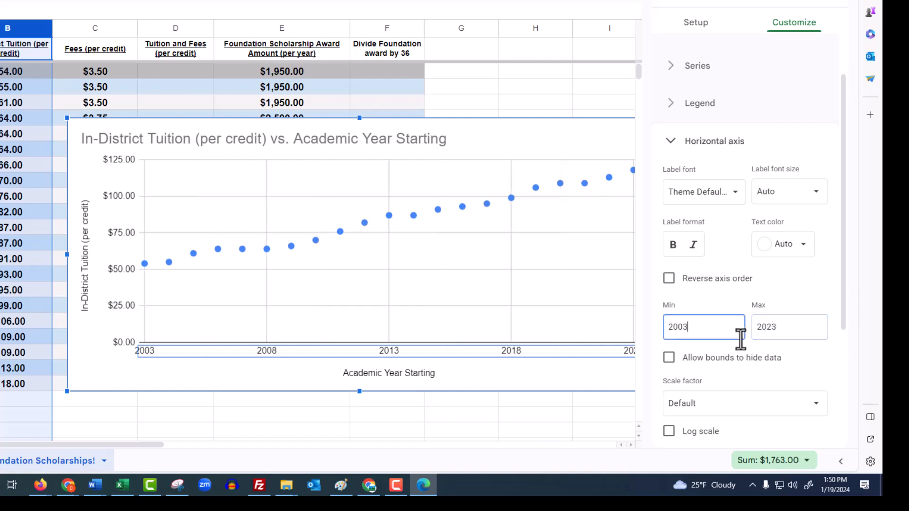
pyautogui.moveTo(496, 123); pyautogui.dragTo(461, 101)
# Step: Look through the chart's horizontal axis and series settings for an option controlling how often years are labelled
pyautogui.scroll(-4, 816, 186)
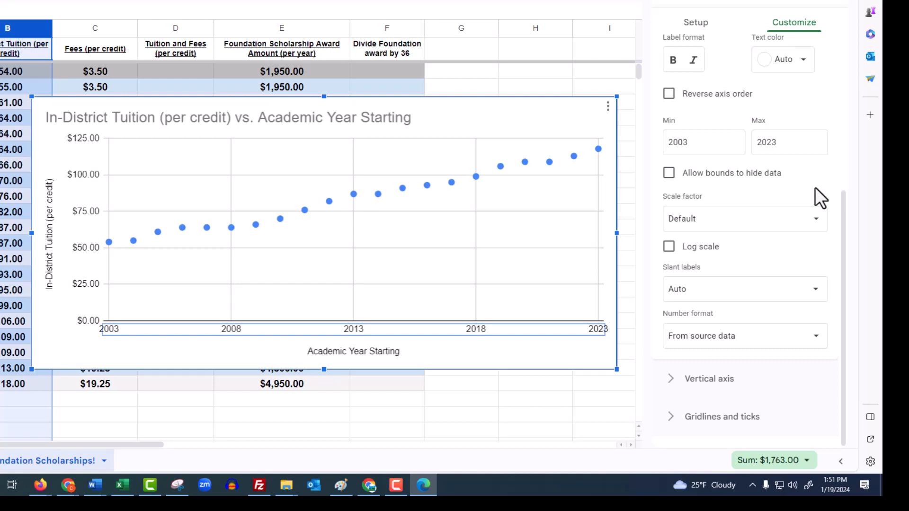
pyautogui.scroll(5, 814, 186)
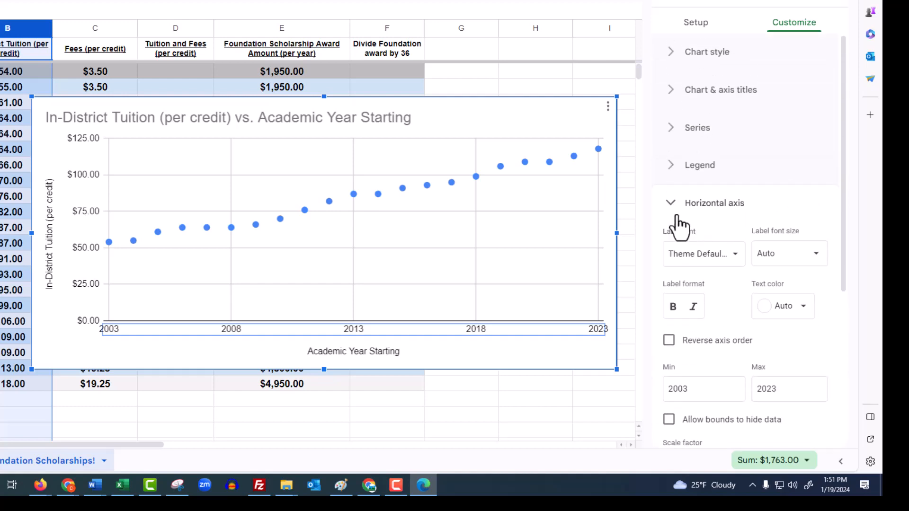
pyautogui.click(671, 204)
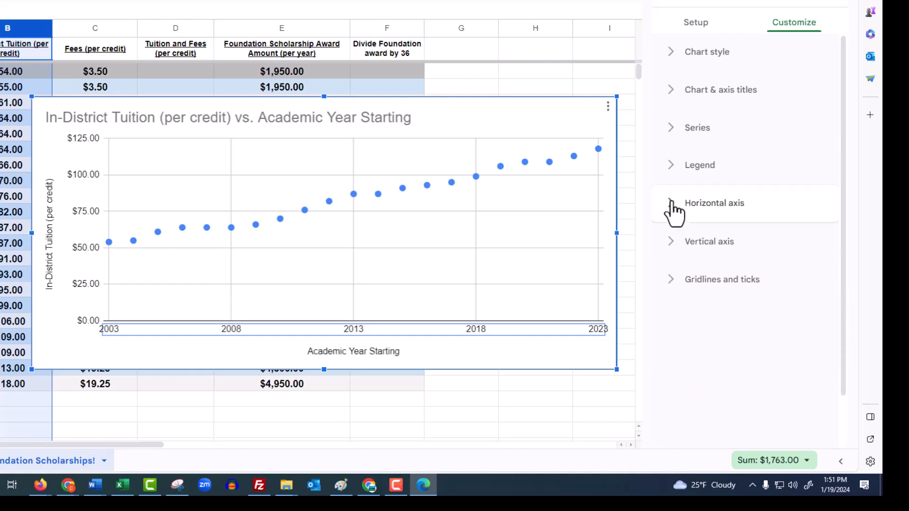
pyautogui.click(671, 130)
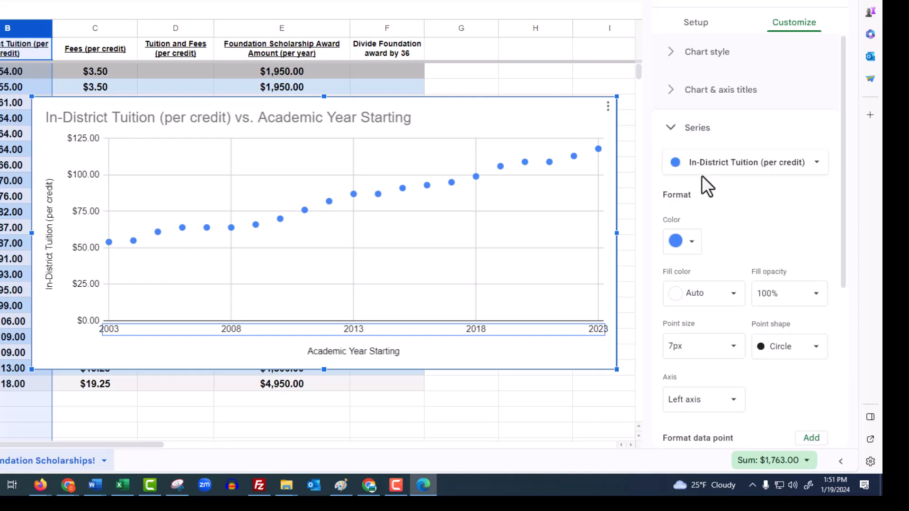
pyautogui.scroll(-1, 701, 176)
pyautogui.scroll(-1, 705, 193)
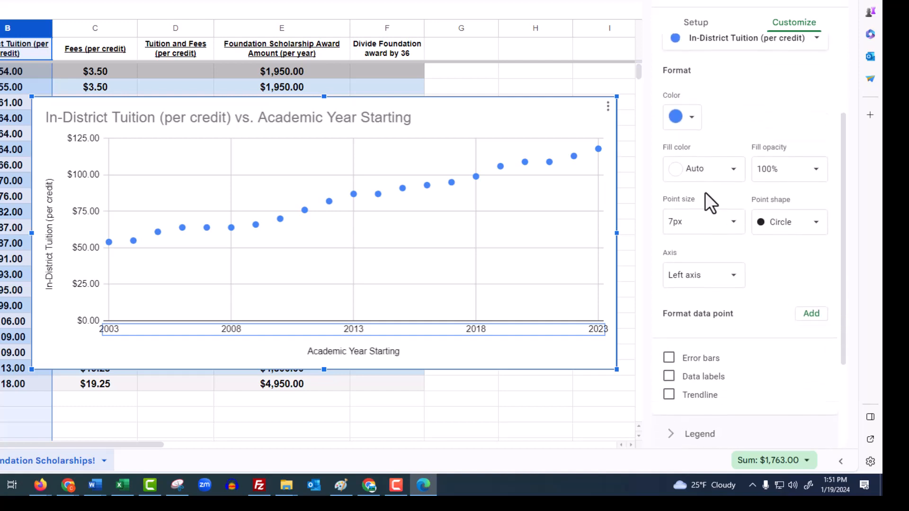
pyautogui.scroll(-1, 705, 192)
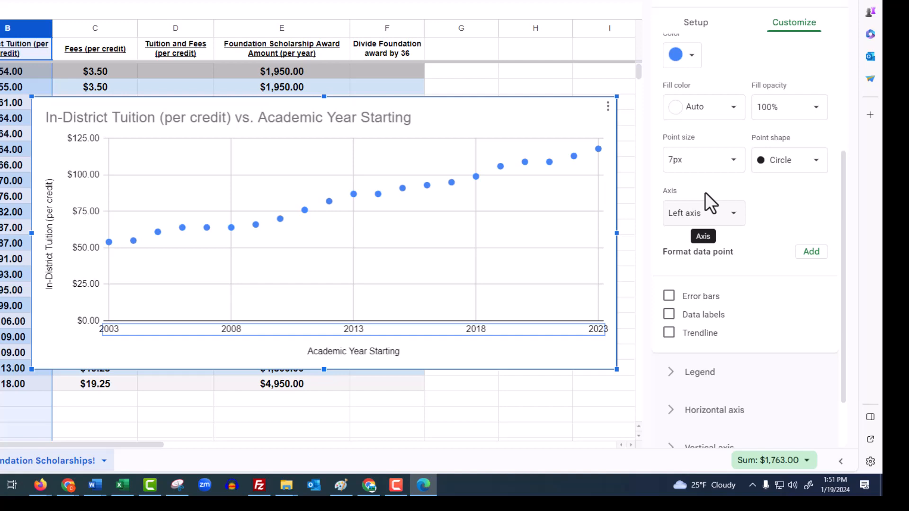
pyautogui.scroll(-1, 724, 223)
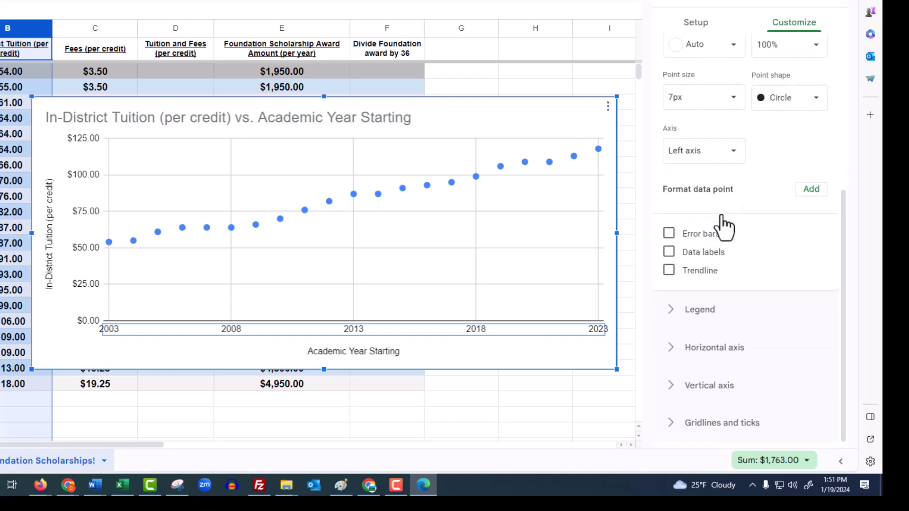
# Step: Try reversing the horizontal axis order and restore the original order
pyautogui.click(669, 345)
pyautogui.scroll(2, 729, 263)
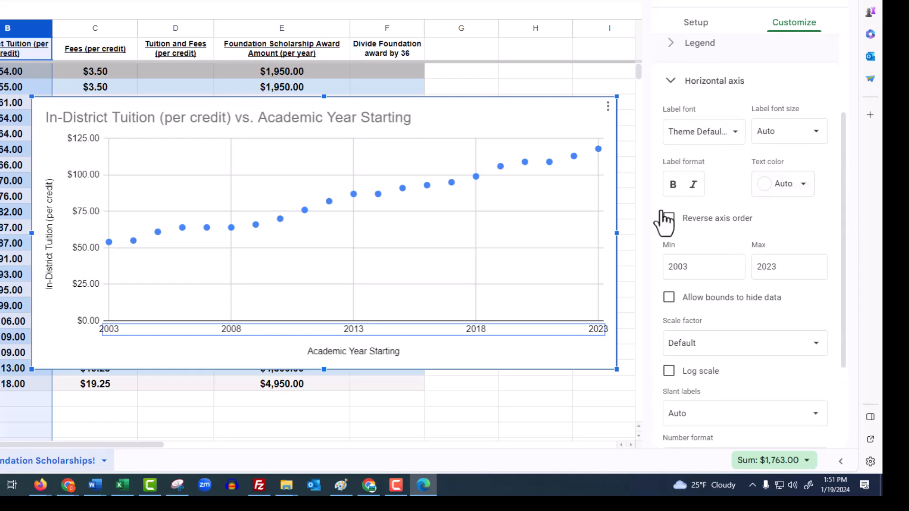
pyautogui.click(705, 231)
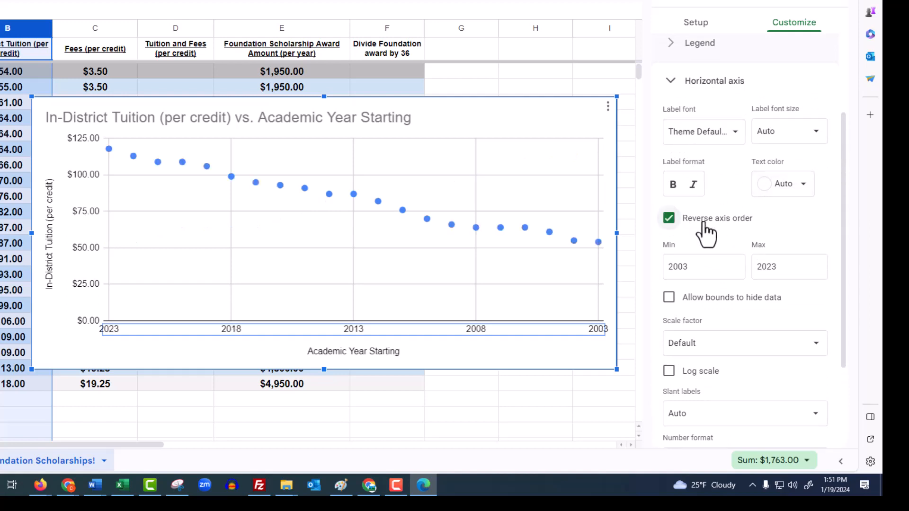
pyautogui.click(704, 226)
# Step: Try a major step of 1 and the Count spacing type for the horizontal axis gridlines
pyautogui.scroll(-2, 704, 222)
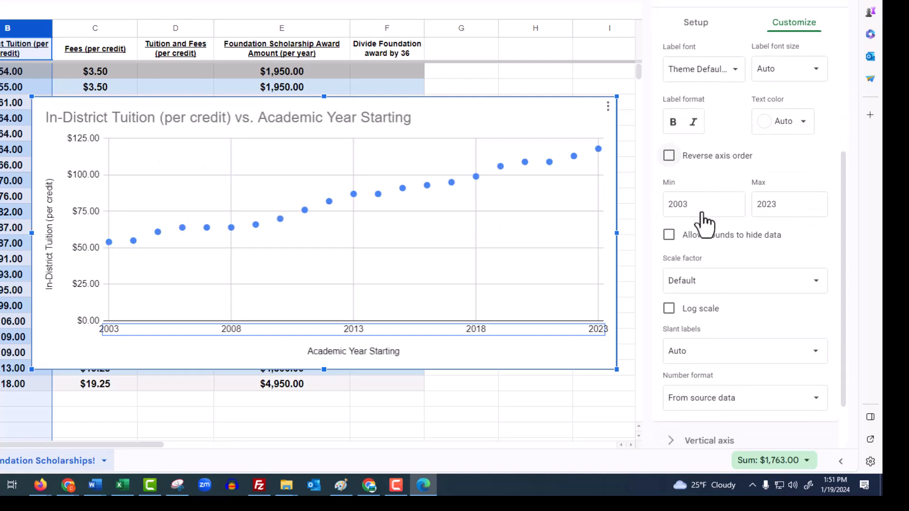
pyautogui.scroll(-2, 801, 269)
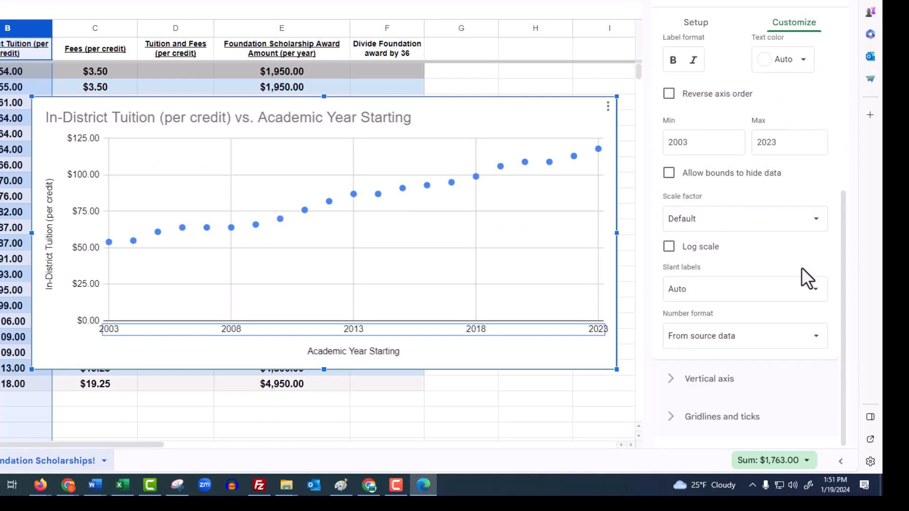
pyautogui.click(745, 417)
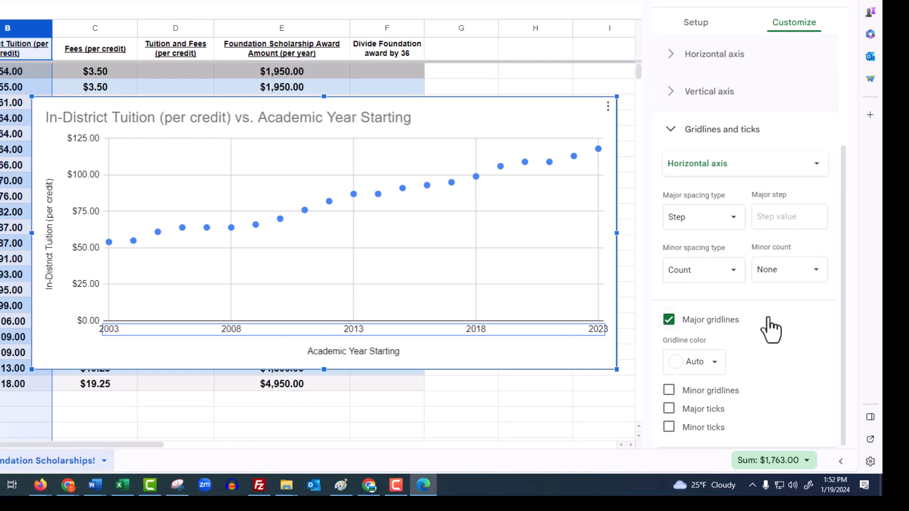
pyautogui.click(738, 220)
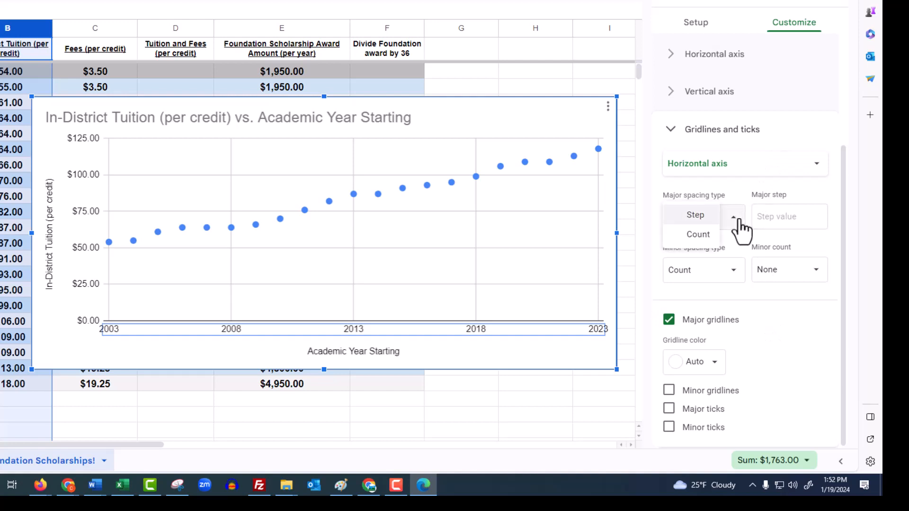
pyautogui.click(737, 220)
pyautogui.click(762, 217)
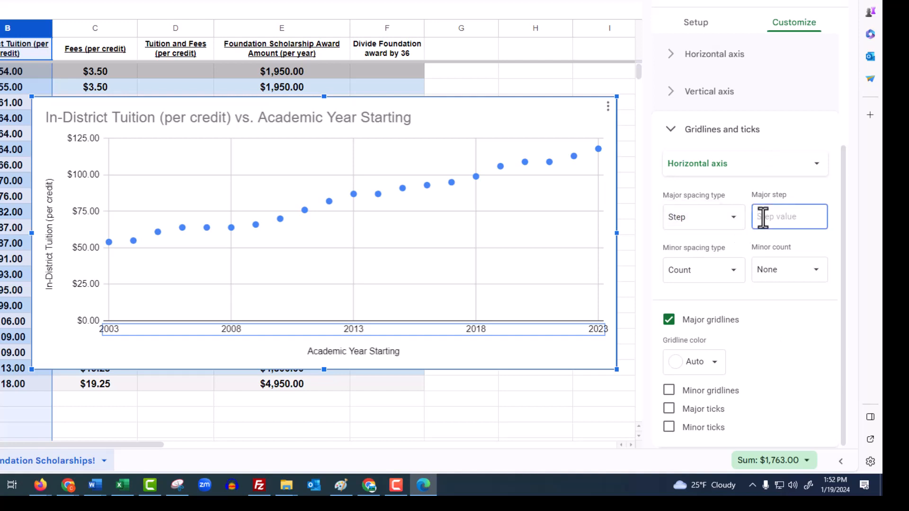
pyautogui.write('1')
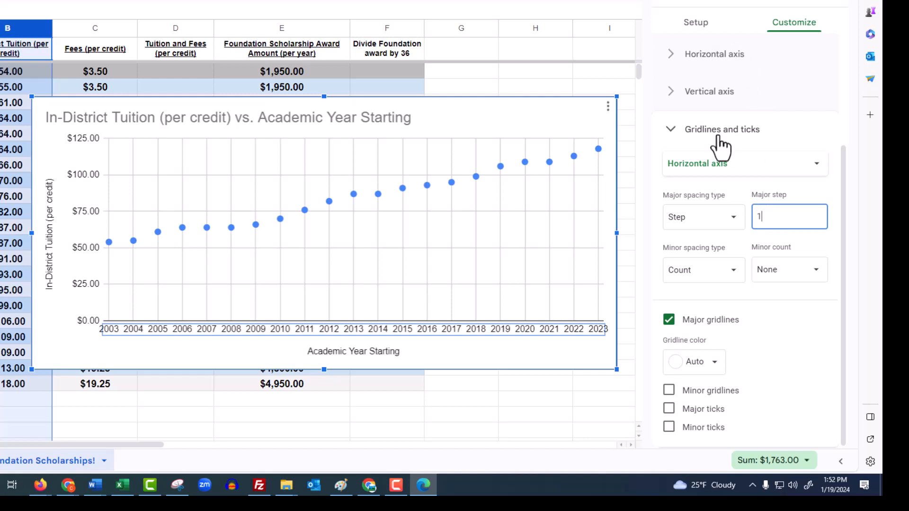
pyautogui.click(729, 218)
pyautogui.click(708, 239)
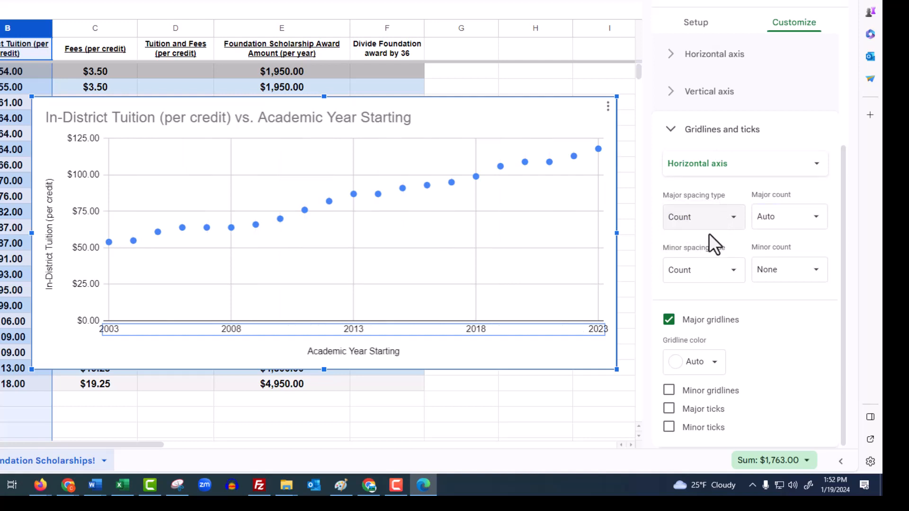
# Step: Set the horizontal axis gridlines' major spacing type to Step with a major step of 2
pyautogui.click(712, 227)
pyautogui.click(699, 195)
pyautogui.click(765, 218)
pyautogui.write('1')
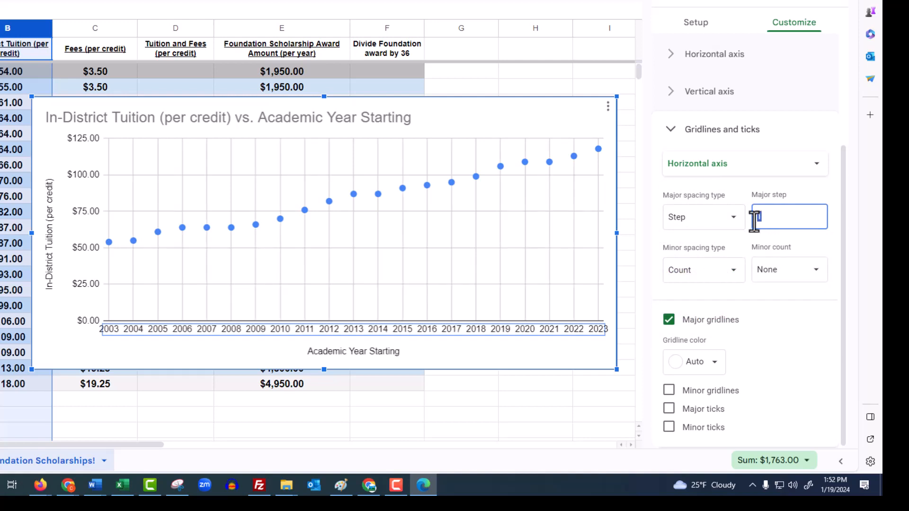
pyautogui.press('BackSpace')
pyautogui.write('2')
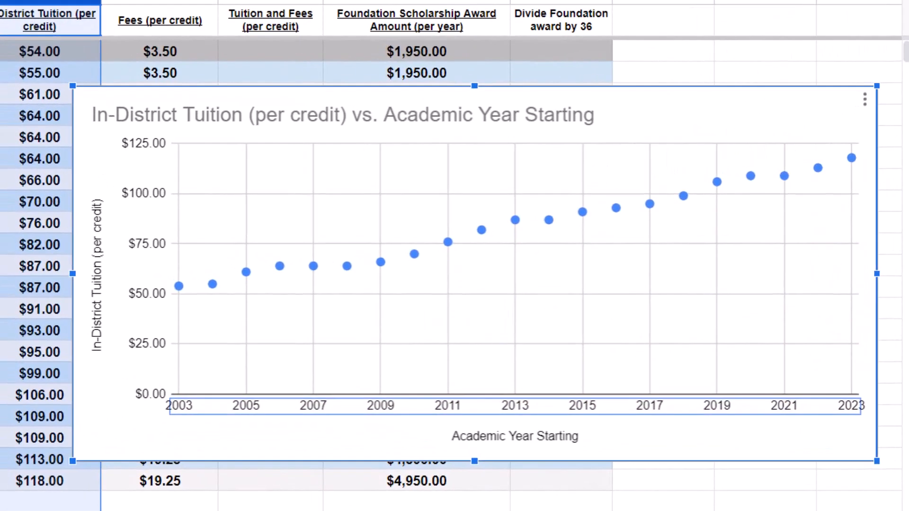
# Step: Close the chart editor and examine the tuition data point for 2006
pyautogui.click(763, 509)
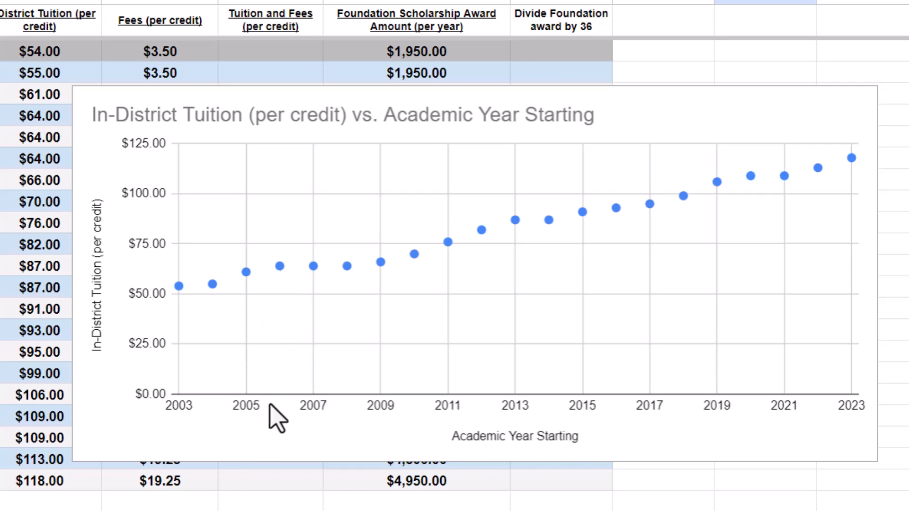
pyautogui.click(279, 266)
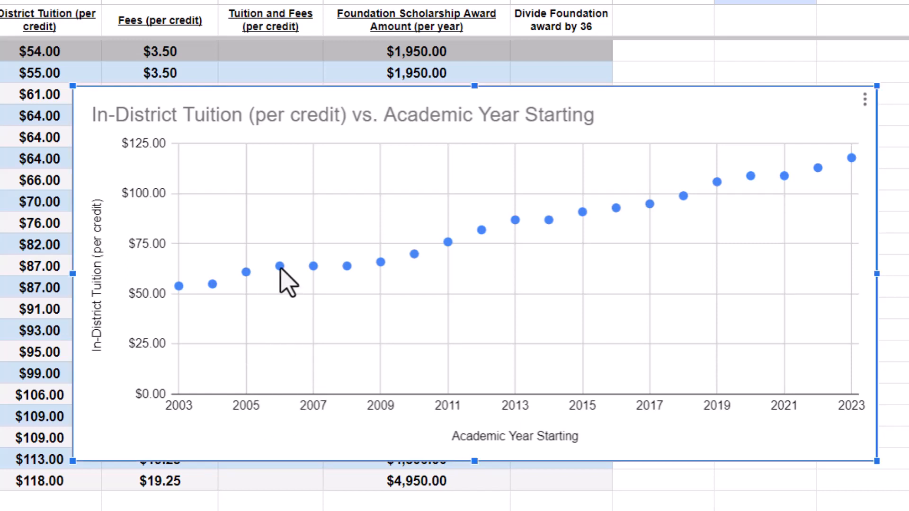
pyautogui.click(894, 317)
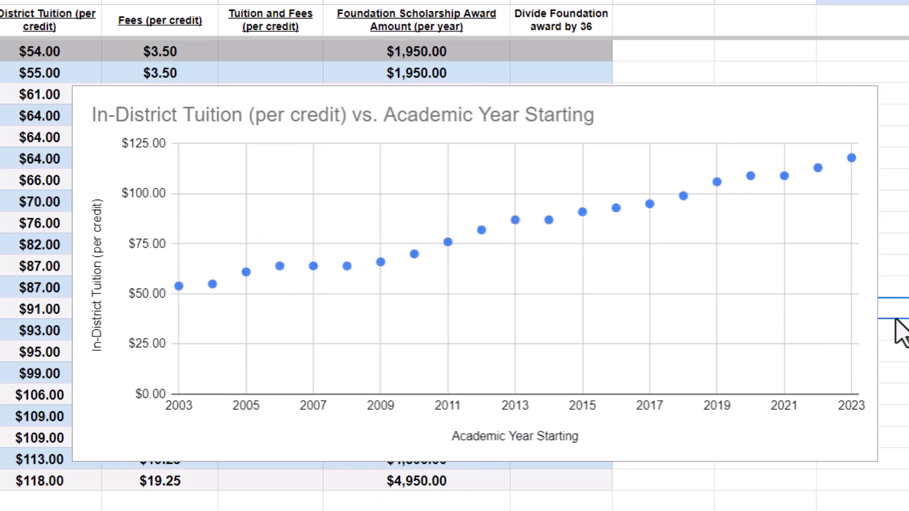
# Step: Replace the chart title with "COCC Tuition Over Time"
pyautogui.click(400, 113)
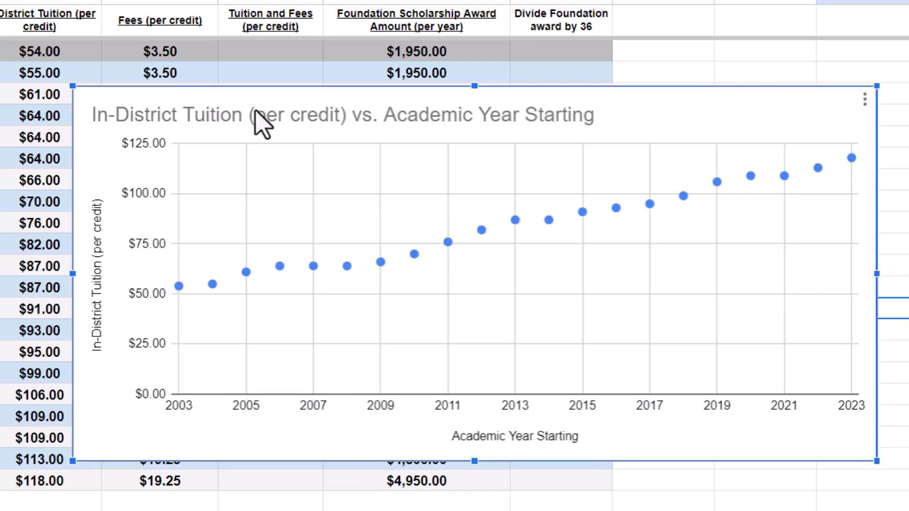
pyautogui.doubleClick(218, 115)
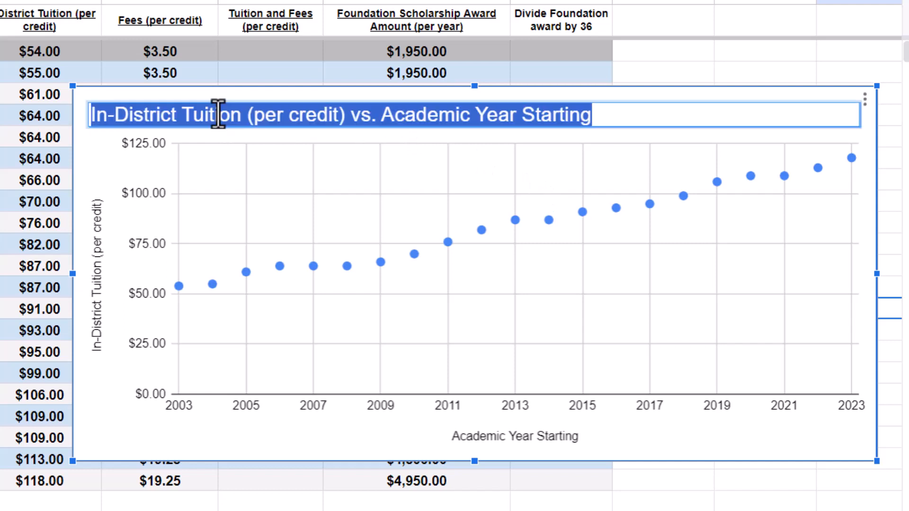
pyautogui.write('COCC')
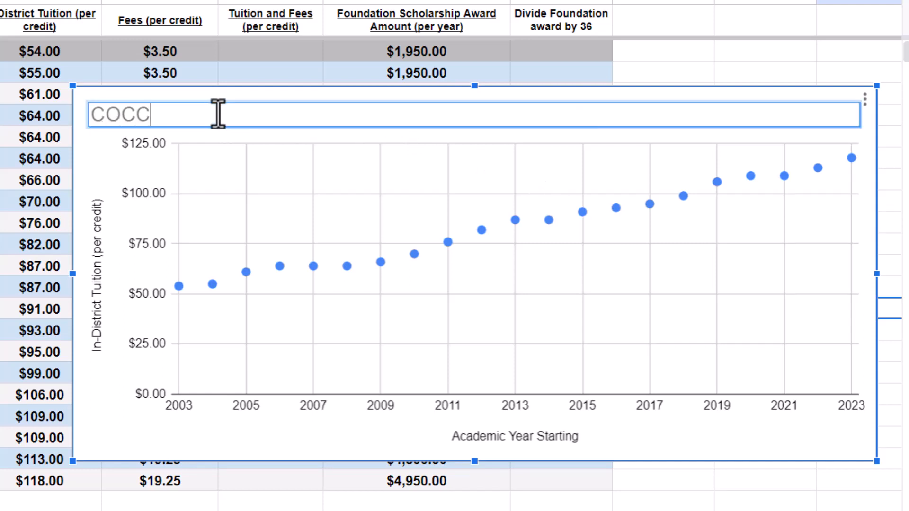
pyautogui.write(' Tuition OVer Time')
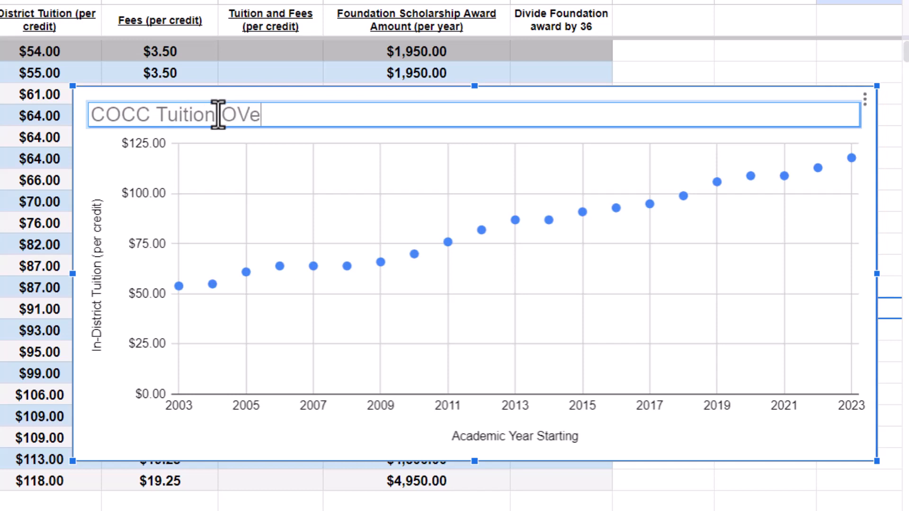
pyautogui.click(235, 114)
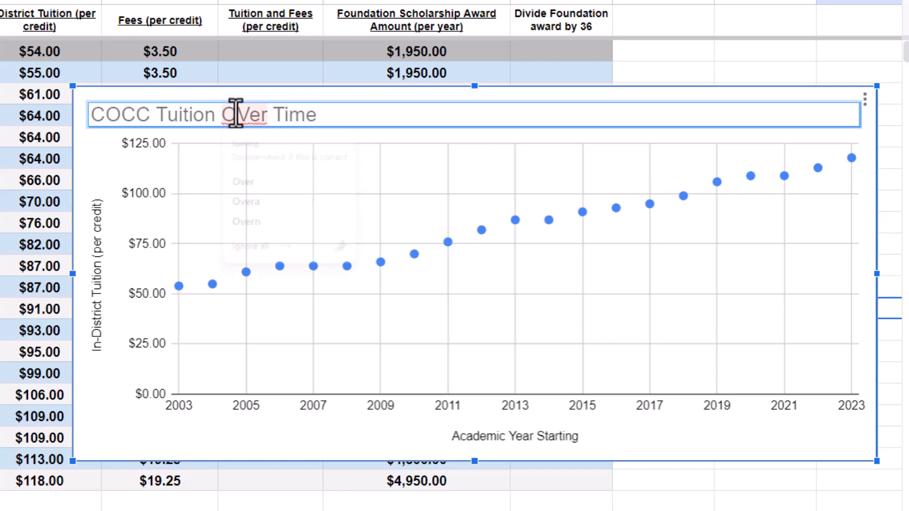
pyautogui.press('BackSpace')
pyautogui.write('v')
pyautogui.click(708, 55)
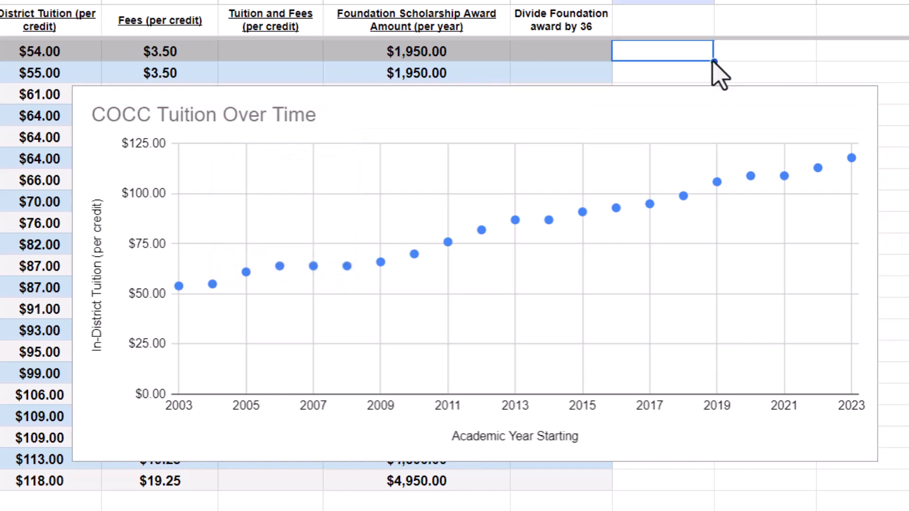
# Step: Center the chart title above the plot and make it bold
pyautogui.click(284, 118)
pyautogui.click(471, 124)
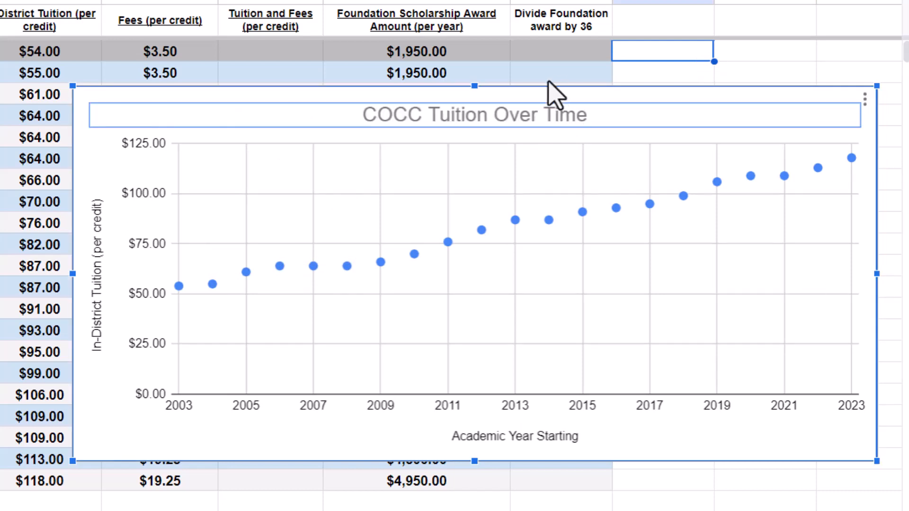
pyautogui.press('Escape')
pyautogui.doubleClick(530, 116)
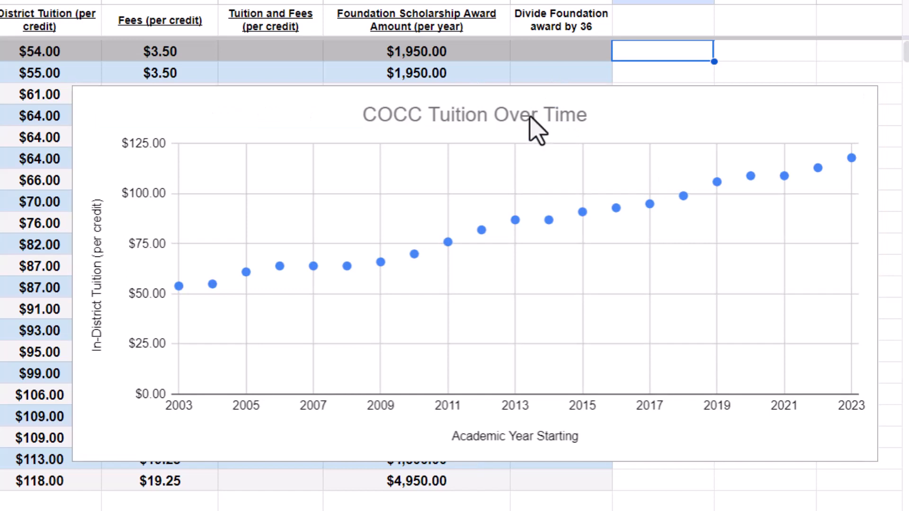
pyautogui.doubleClick(530, 116)
pyautogui.hotkey('ctrl', 'b')
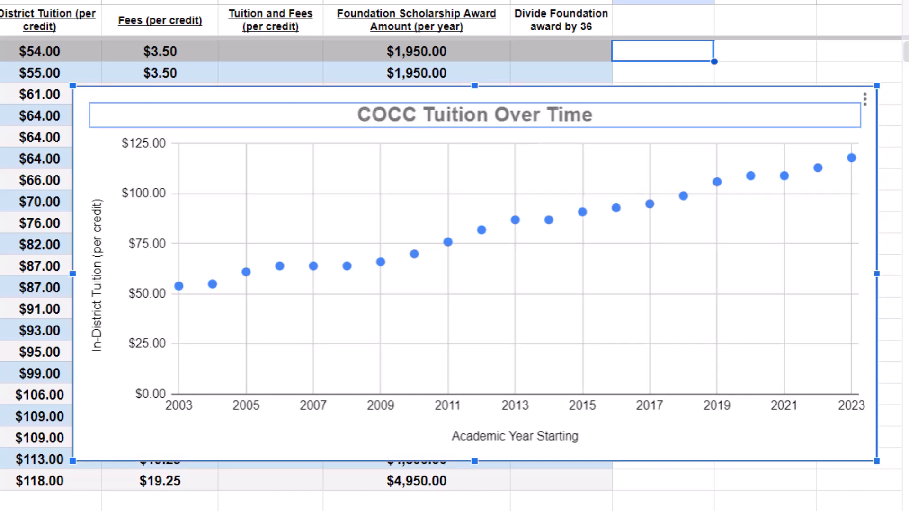
pyautogui.press('Escape')
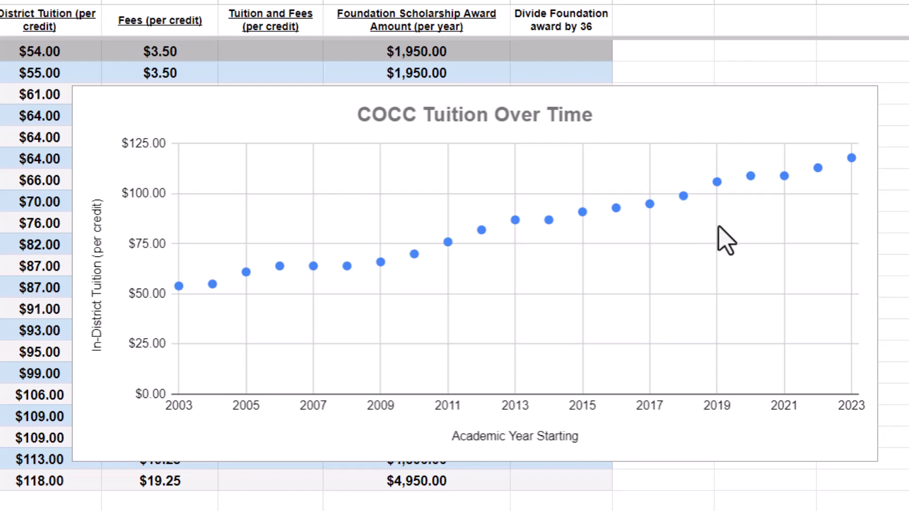
pyautogui.click(903, 180)
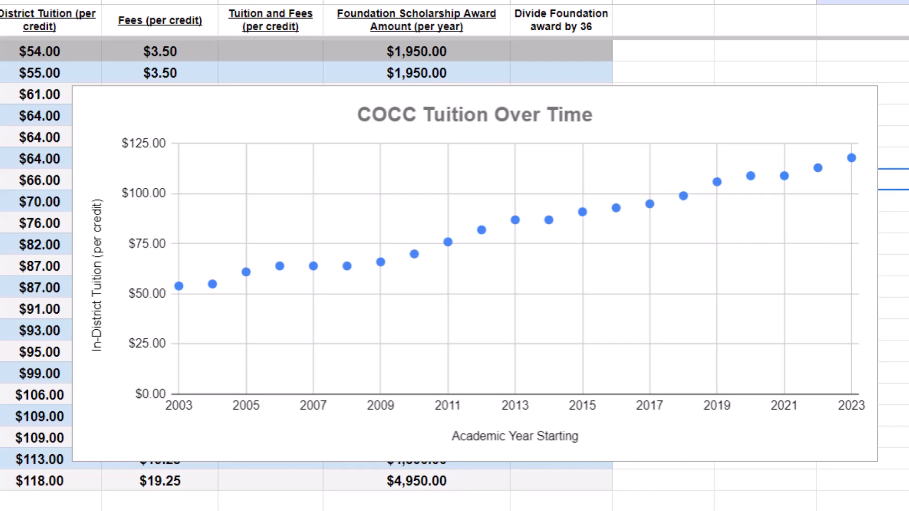